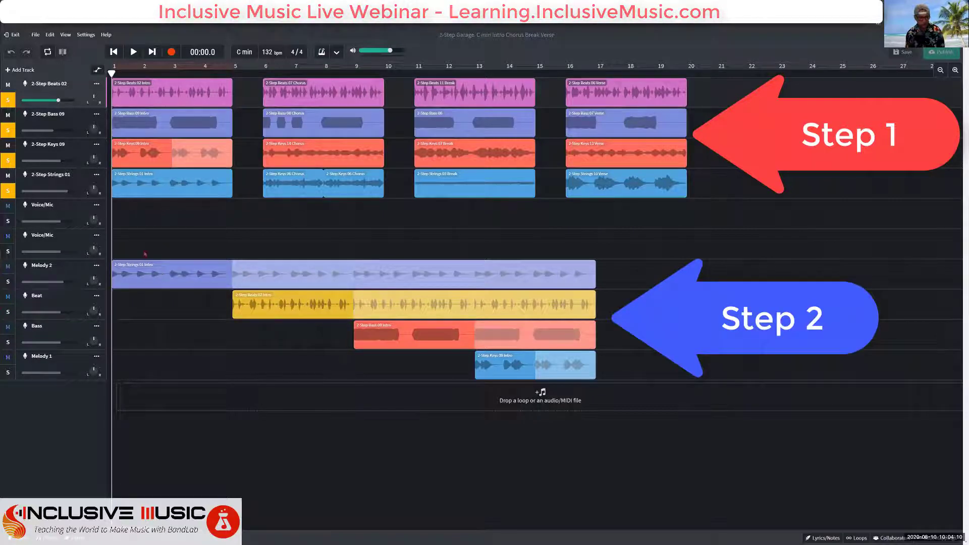
Highlight the Melody 2, Beat, Bass and Melody 1 regions, and play the intro section from bar 1.
left_click_drag(138, 242, 610, 389)
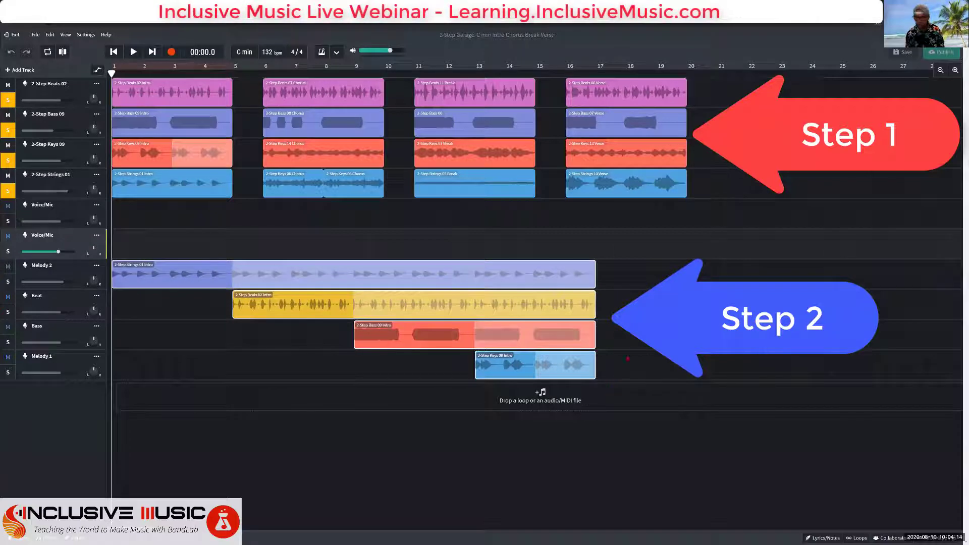
left_click(611, 335)
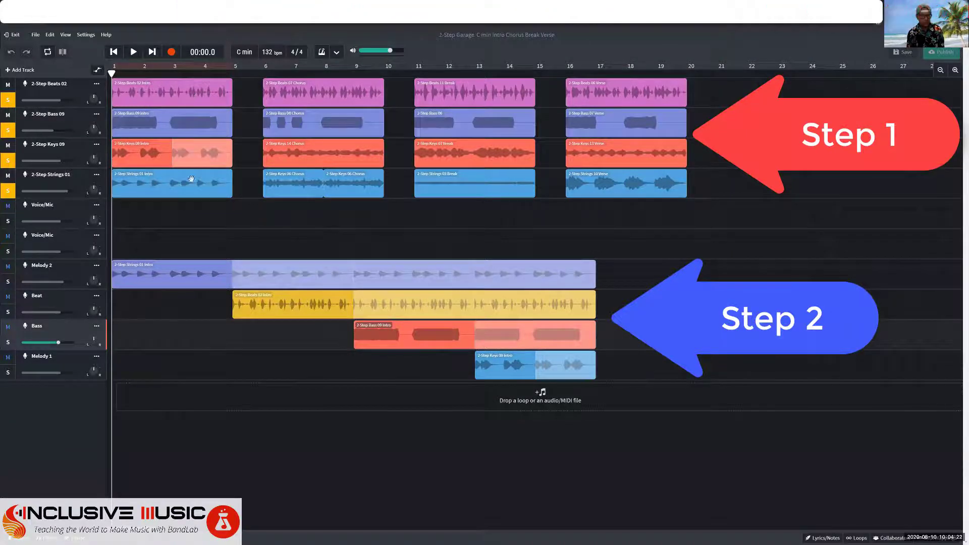
left_click(134, 52)
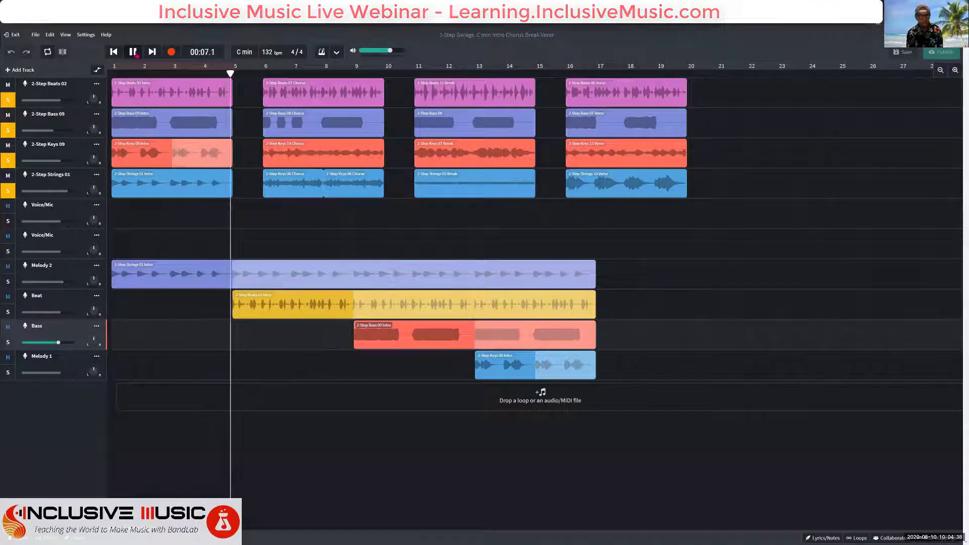
left_click(133, 52)
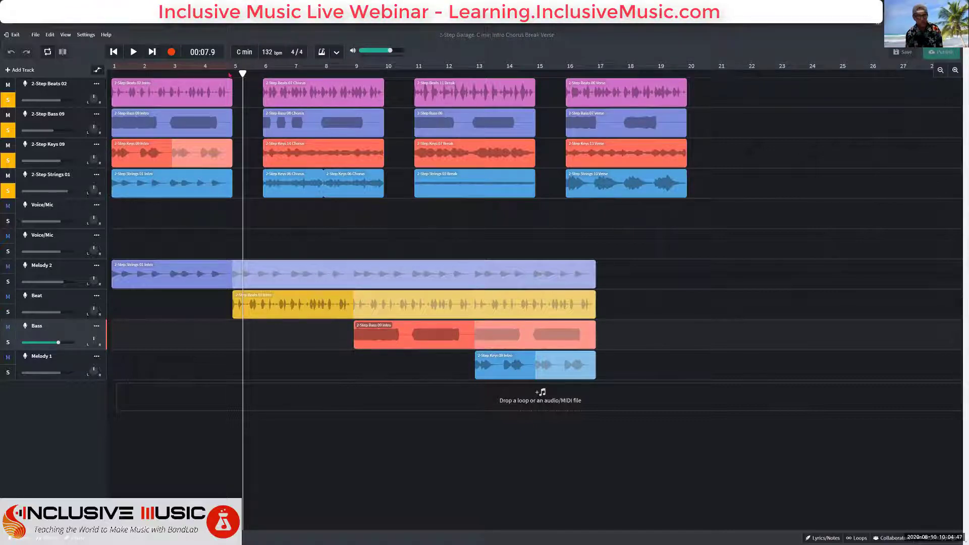
Play the chorus section from bar 6 and pause once it ends.
left_click(263, 74)
key("space")
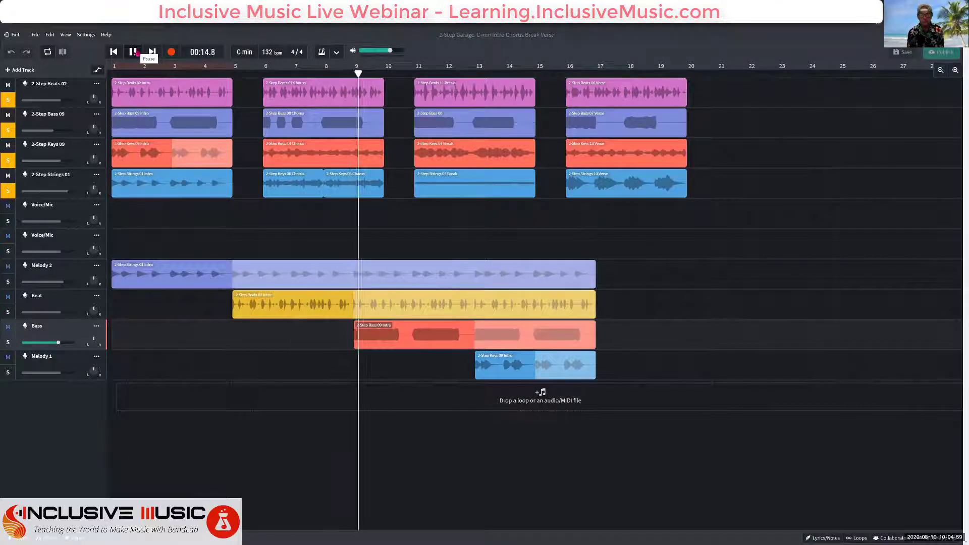
left_click(134, 52)
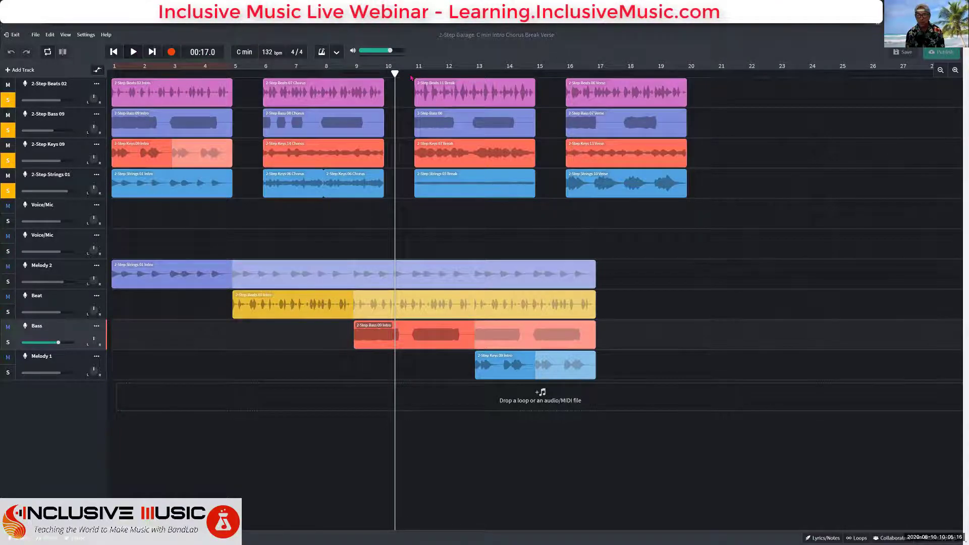
Play the break section from bar 11, pause after it, and resume playback towards the verse.
left_click(415, 74)
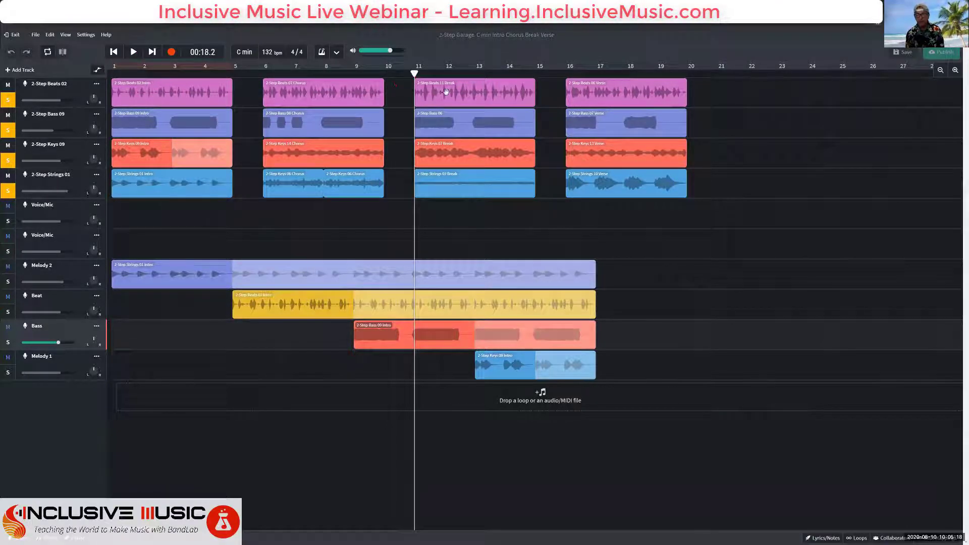
left_click(133, 52)
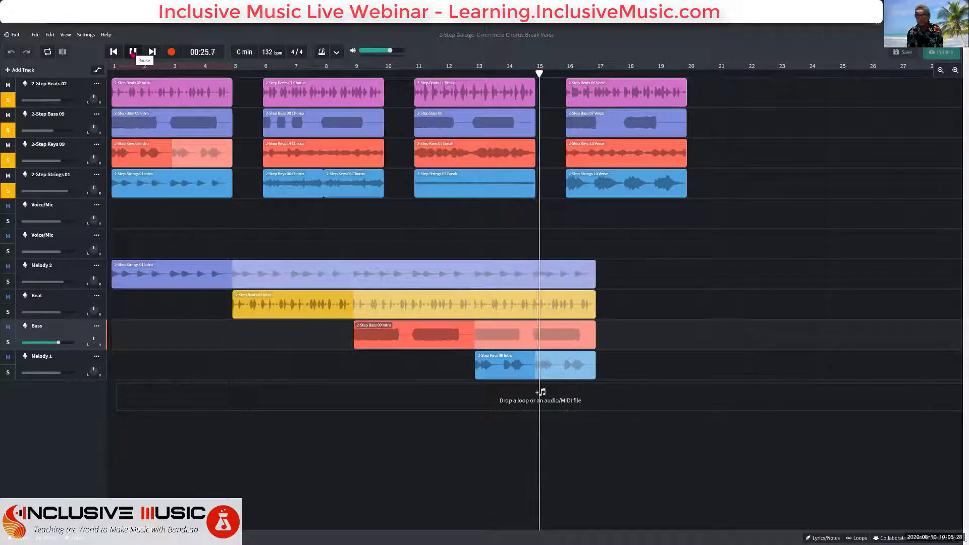
left_click(133, 52)
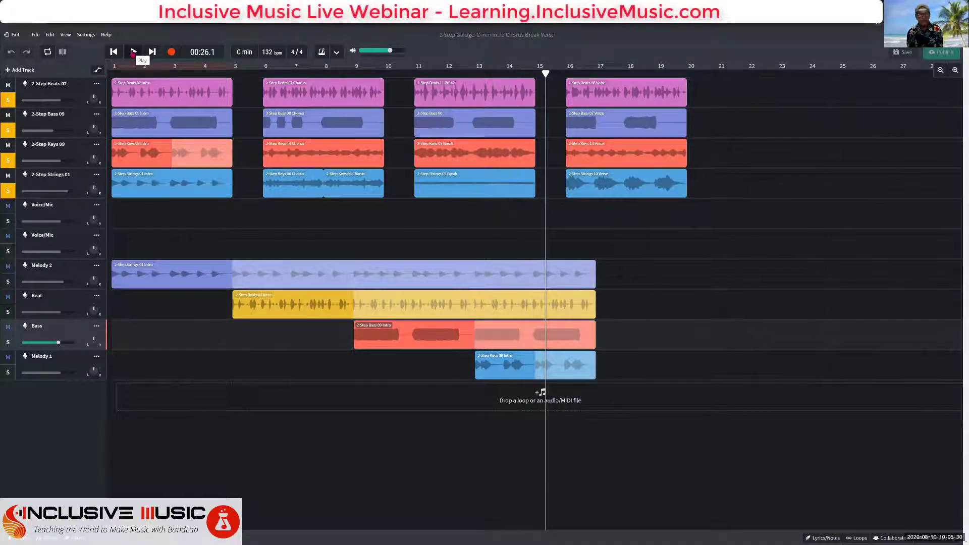
left_click(134, 52)
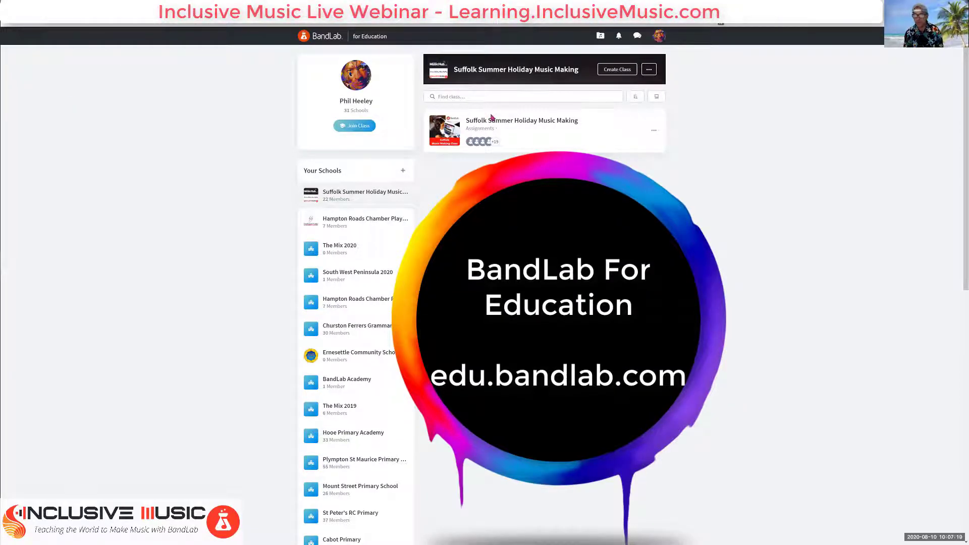
Open the Suffolk Summer Holiday Music Making class and start a new personal project with the loop browser open.
left_click(553, 122)
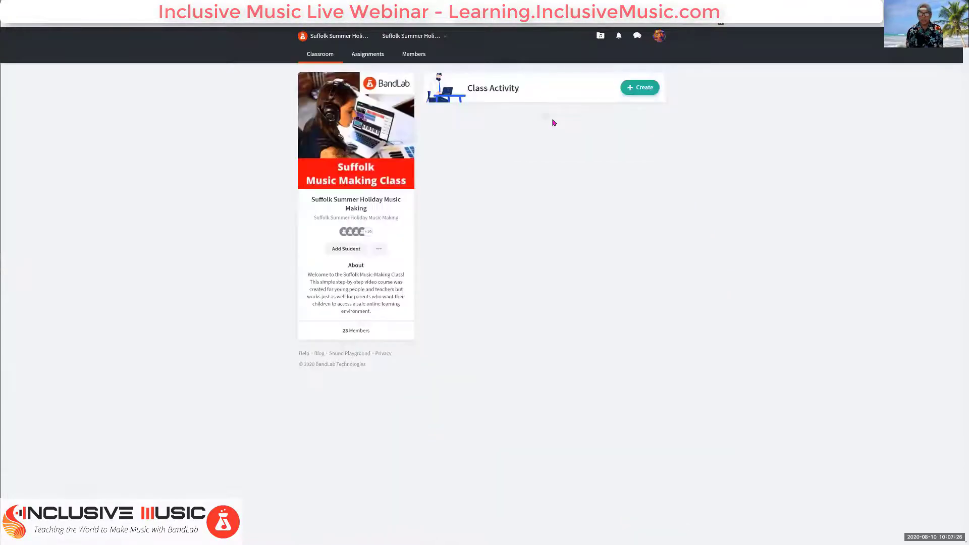
left_click(348, 249)
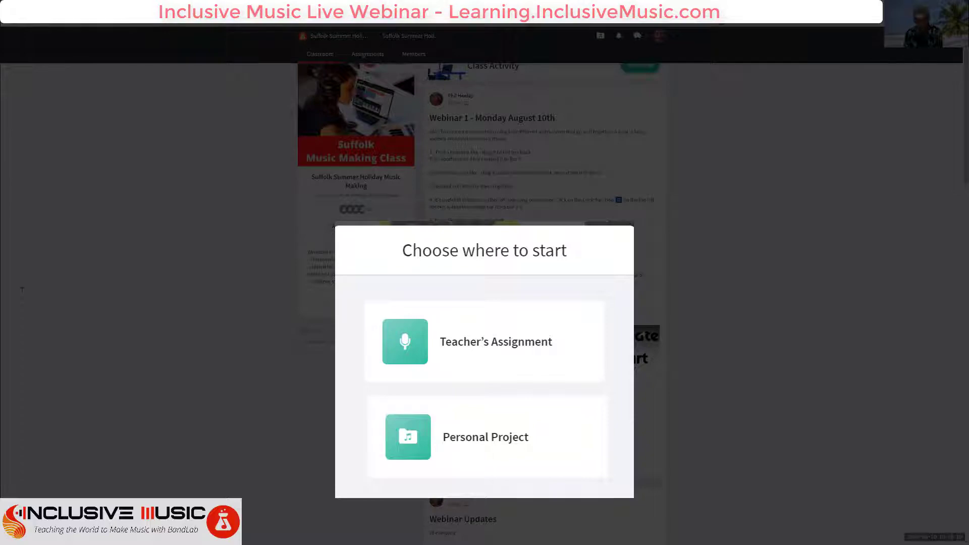
key("Escape")
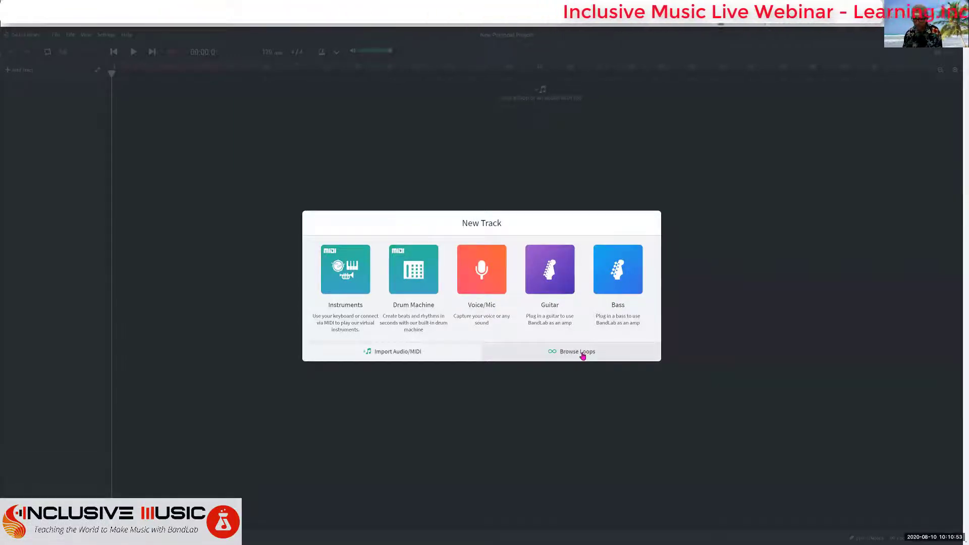
left_click(582, 355)
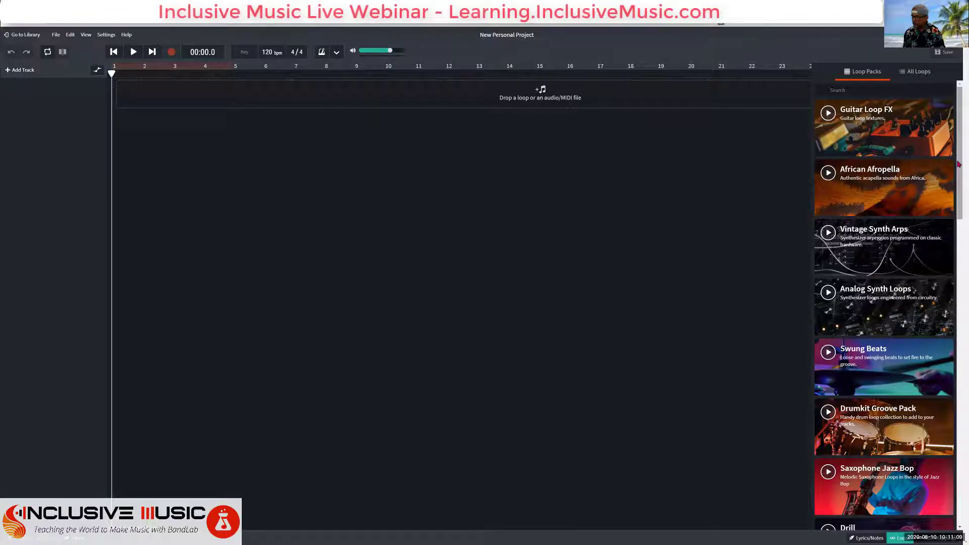
Browse the available loop packs and preview the Joe Ford pack.
left_click_drag(959, 164, 959, 350)
left_click_drag(959, 354, 959, 157)
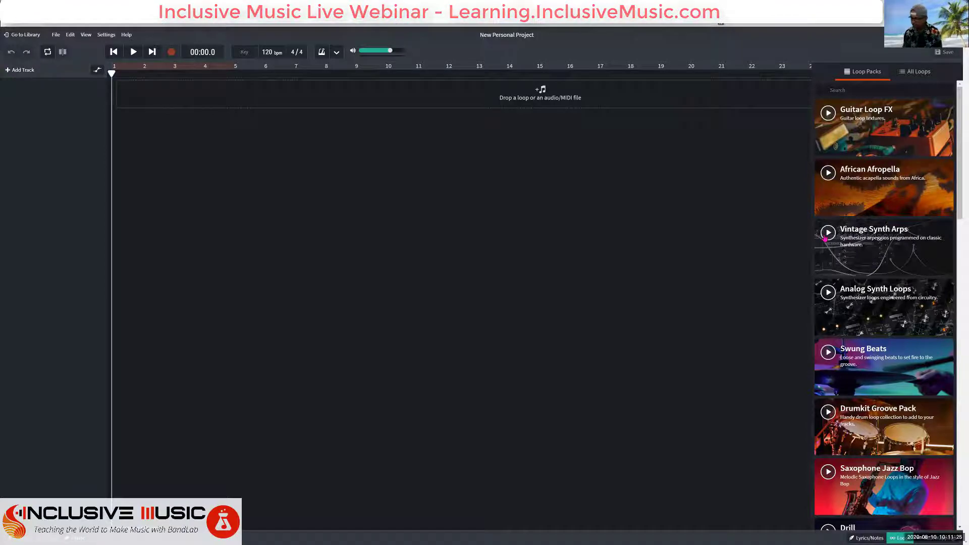
scroll(826, 323, "down", 5)
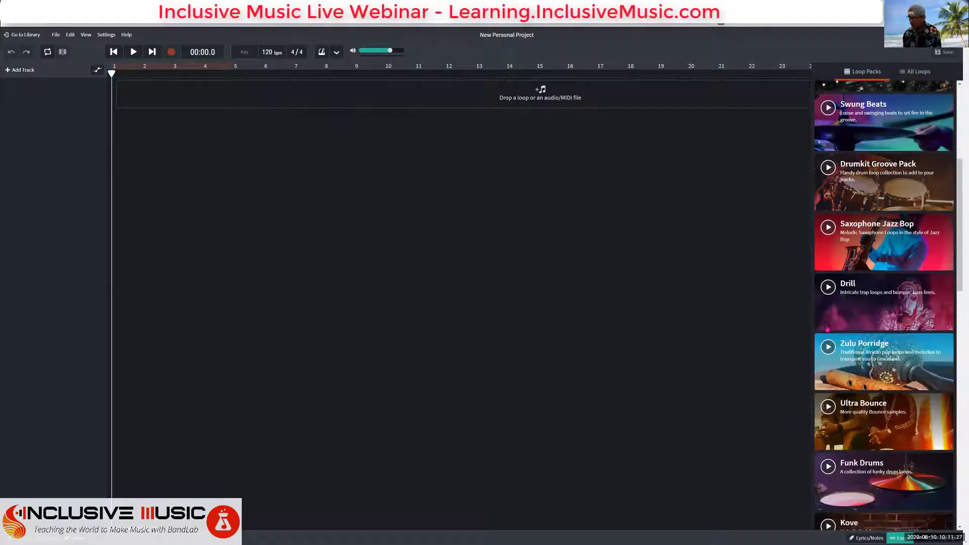
scroll(828, 328, "down", 12)
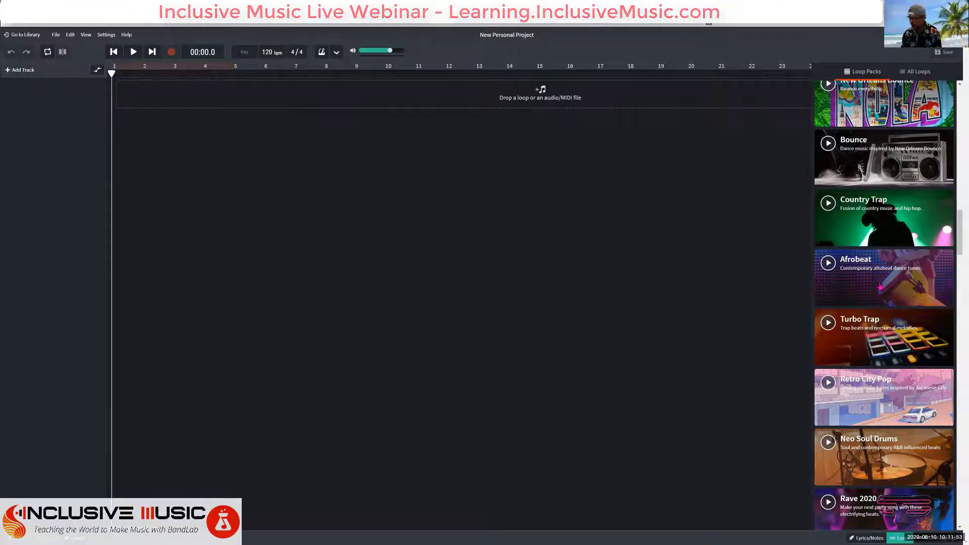
scroll(880, 287, "down", 8)
scroll(880, 286, "down", 3)
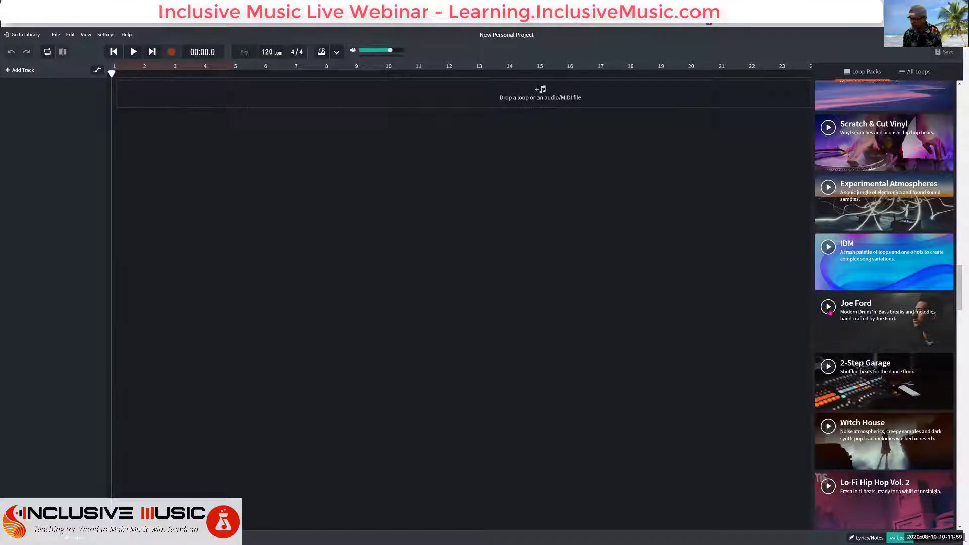
left_click(828, 307)
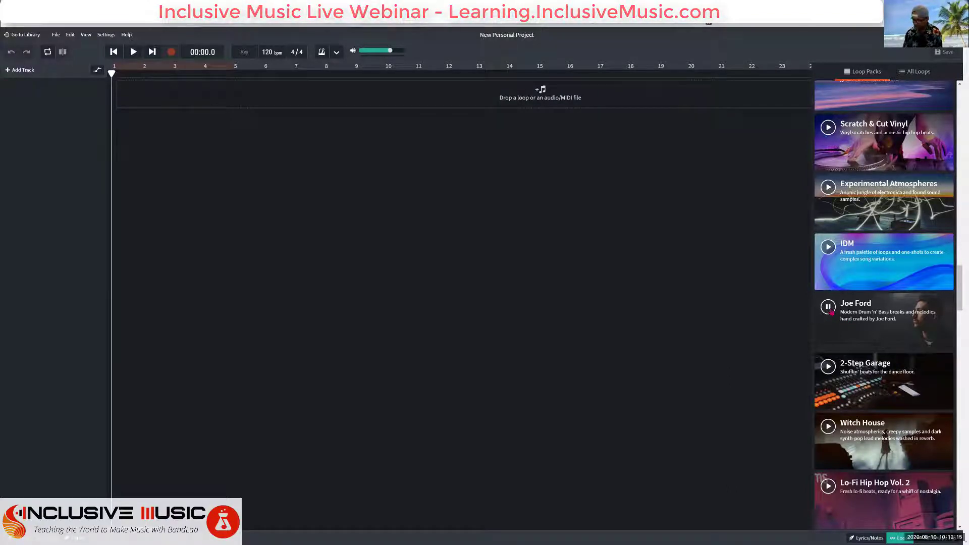
Look through the remaining loop packs after Joe Ford to compare the genres and descriptions on offer.
scroll(831, 309, "down", 5)
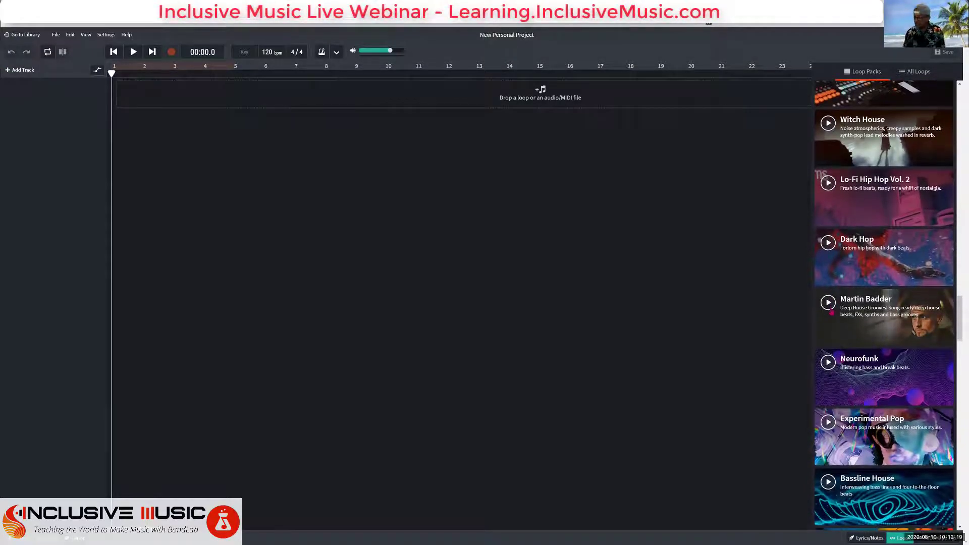
scroll(831, 312, "down", 7)
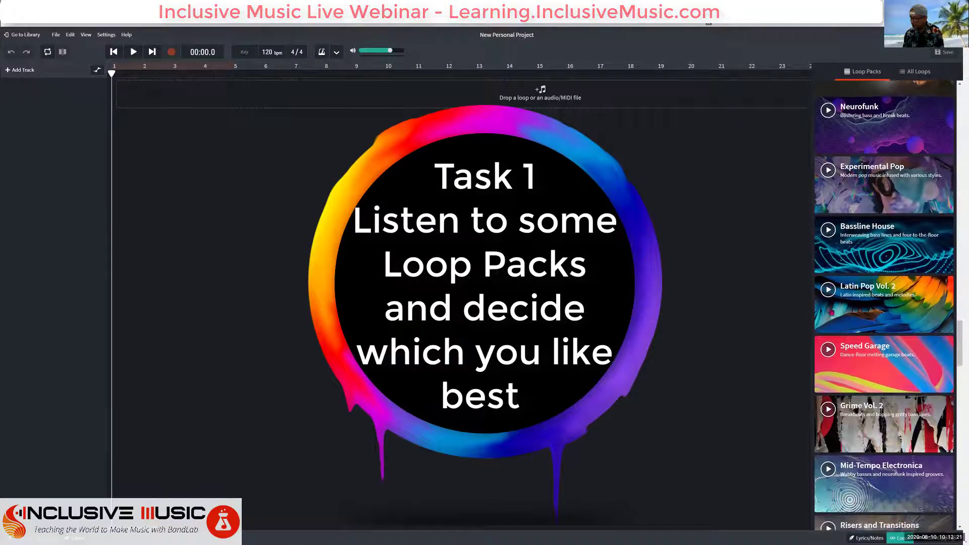
scroll(829, 312, "down", 3)
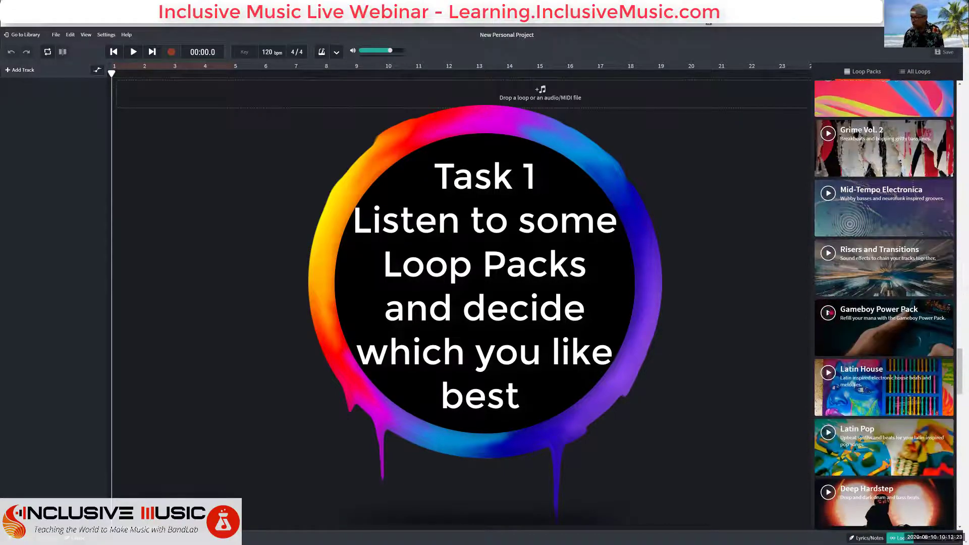
scroll(829, 312, "down", 3)
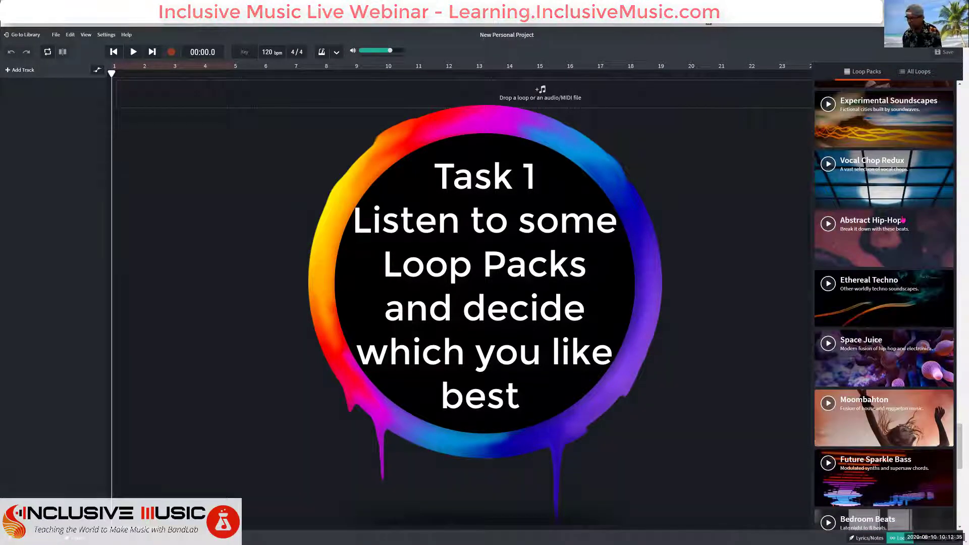
scroll(903, 220, "down", 2)
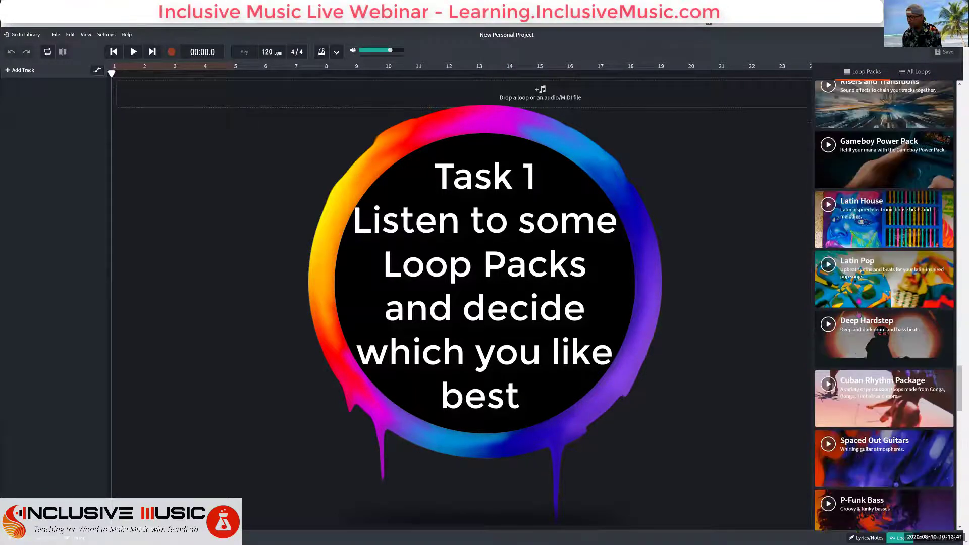
scroll(859, 302, "up", 12)
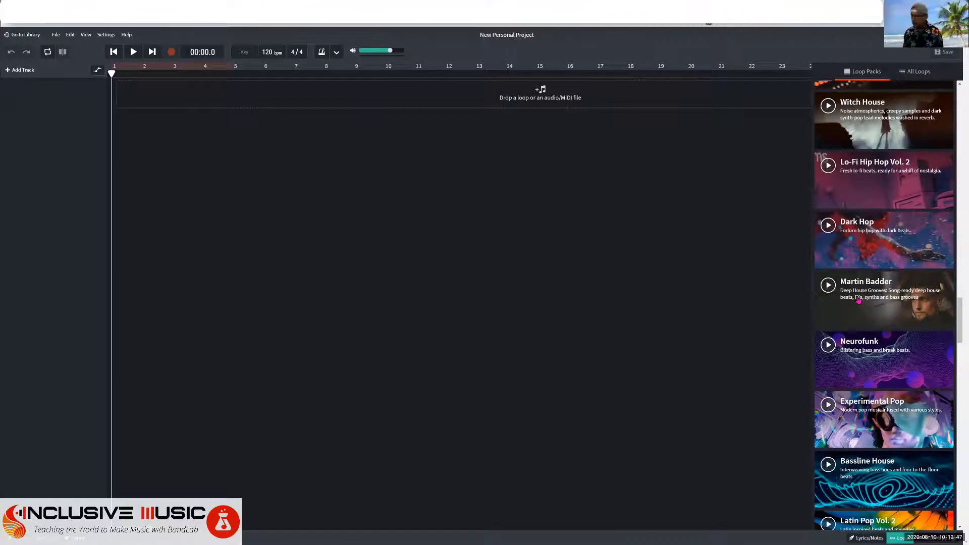
scroll(859, 301, "up", 1)
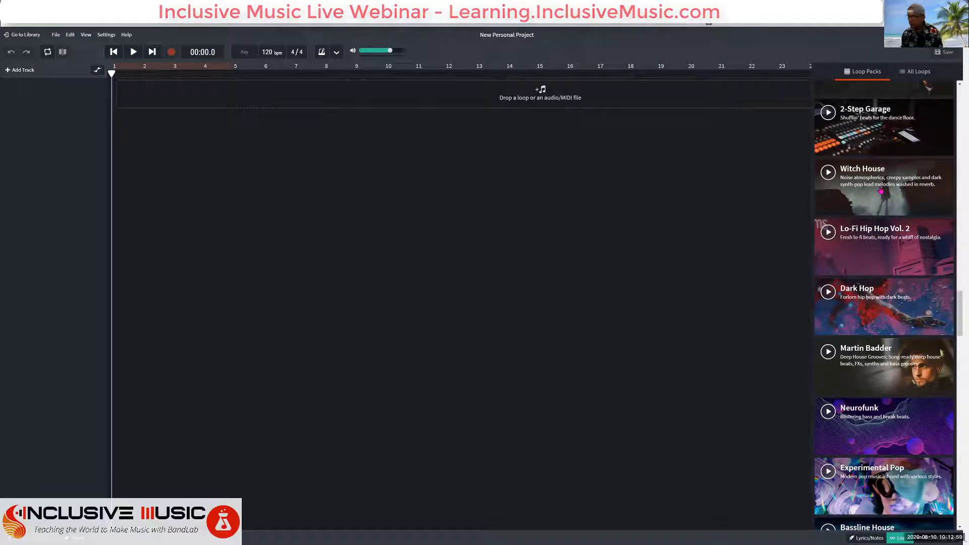
scroll(881, 191, "down", 5)
scroll(881, 191, "down", 7)
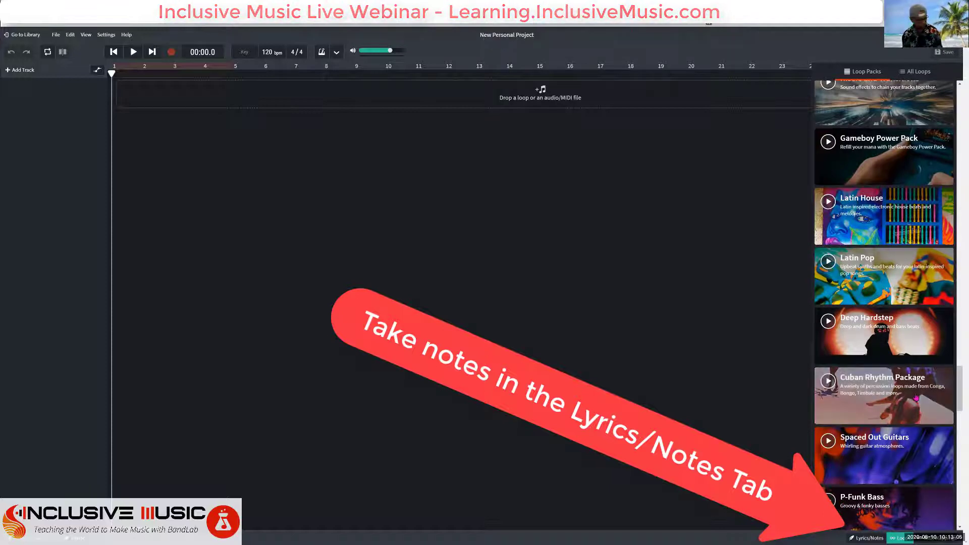
scroll(916, 397, "down", 9)
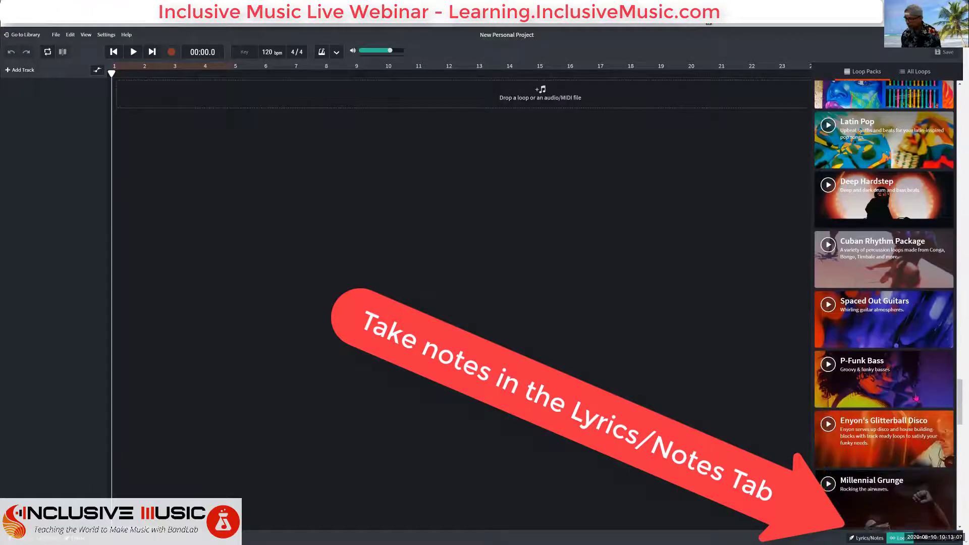
scroll(916, 398, "down", 3)
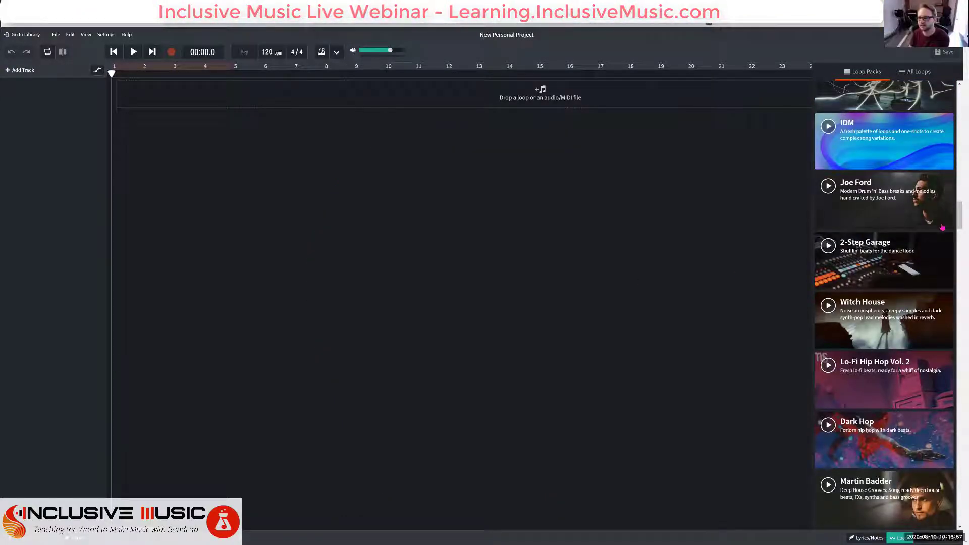
Return to the start of the loop packs and examine the titles for packs that name a music style.
left_click_drag(959, 217, 959, 99)
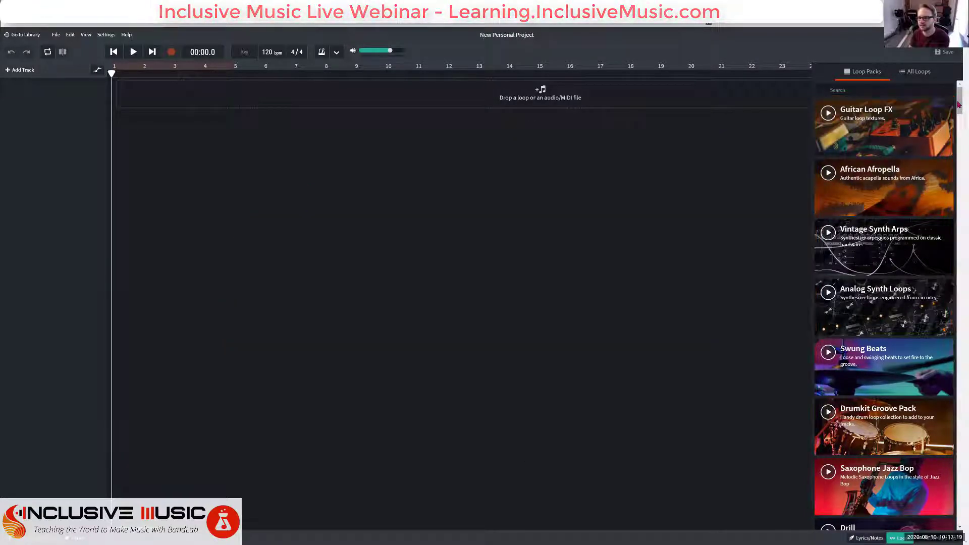
left_click_drag(959, 105, 958, 141)
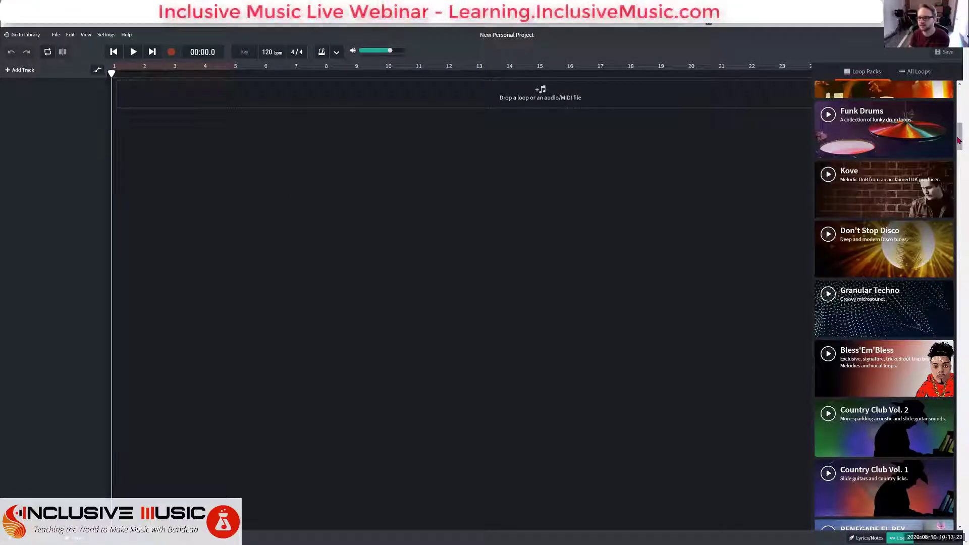
scroll(959, 140, "down", 5)
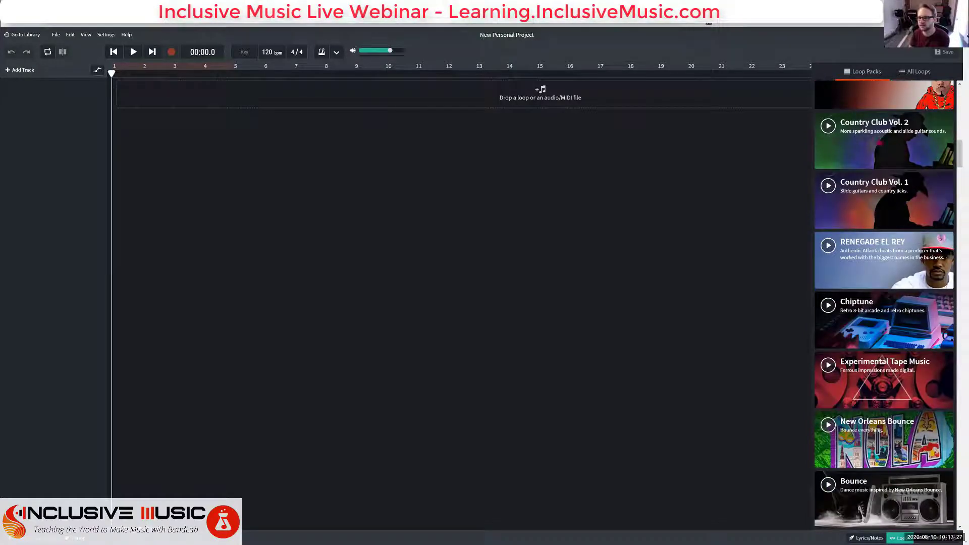
scroll(917, 309, "down", 8)
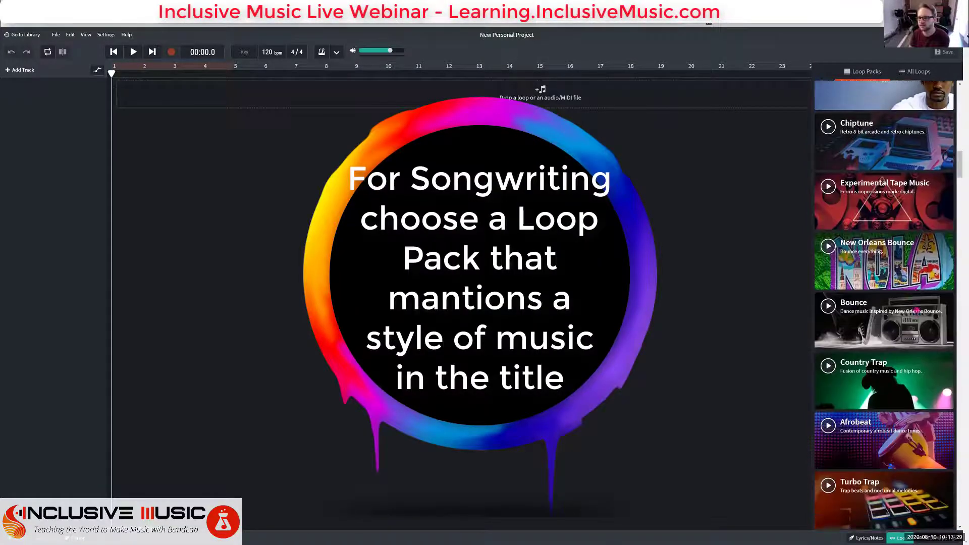
scroll(918, 309, "down", 3)
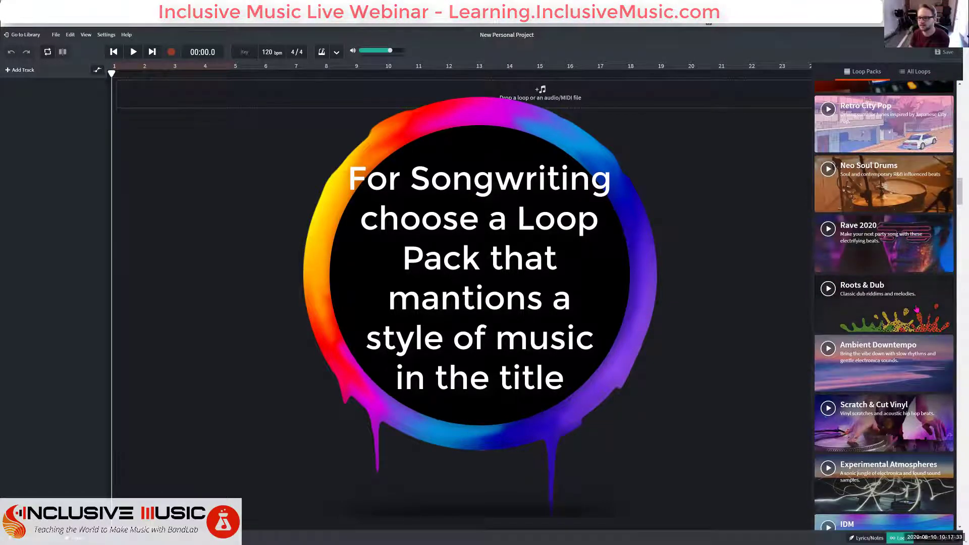
scroll(917, 309, "down", 1)
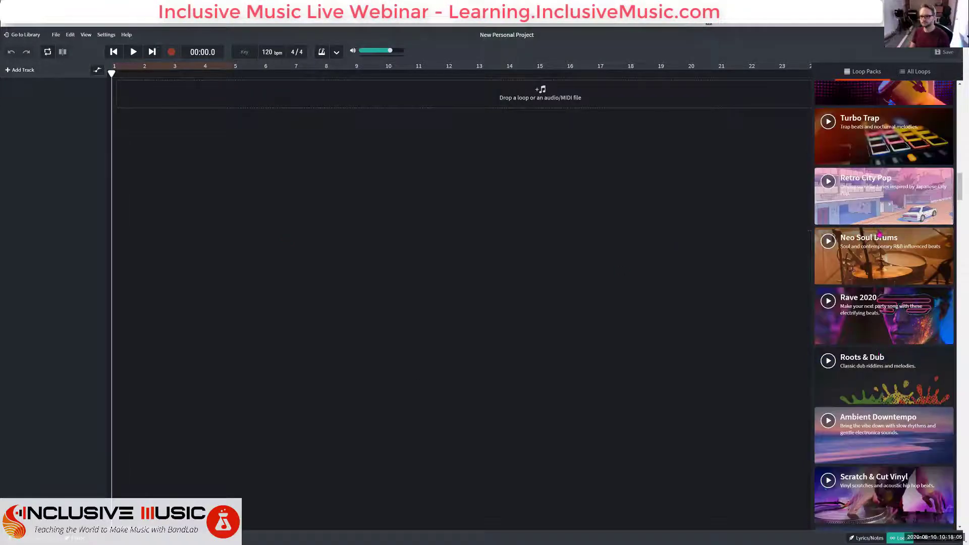
Find the 2-Step Garage loop pack, preview it and open its list of loops.
scroll(880, 234, "up", 10)
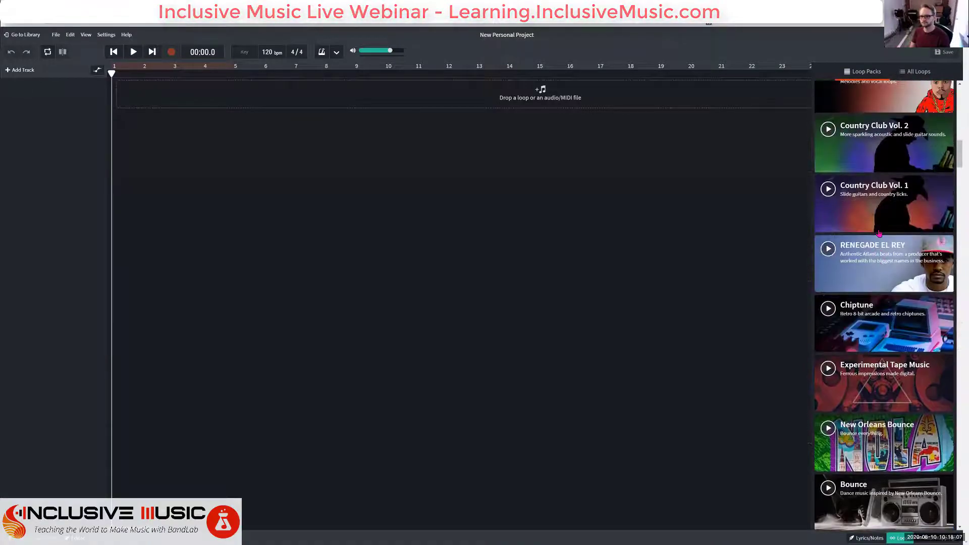
scroll(879, 234, "up", 10)
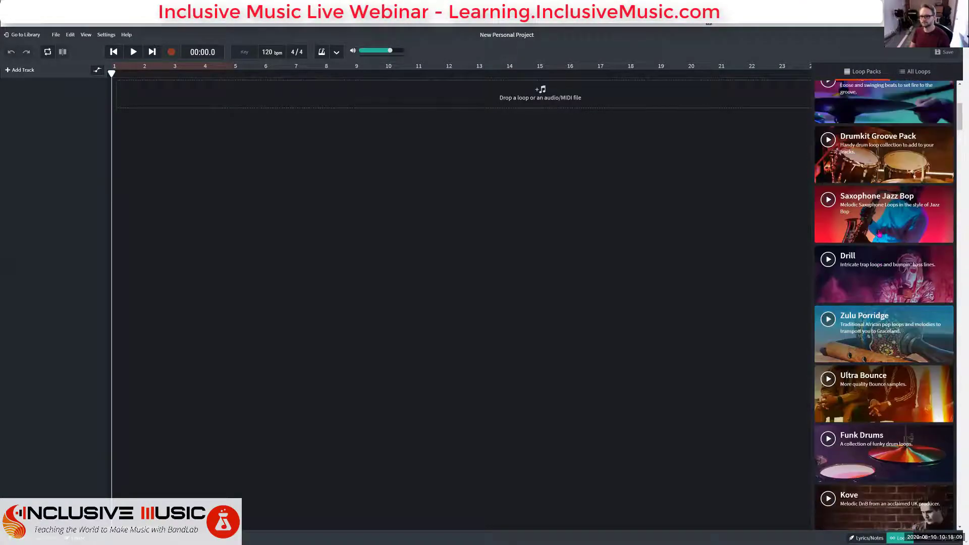
scroll(879, 234, "up", 3)
scroll(879, 234, "down", 11)
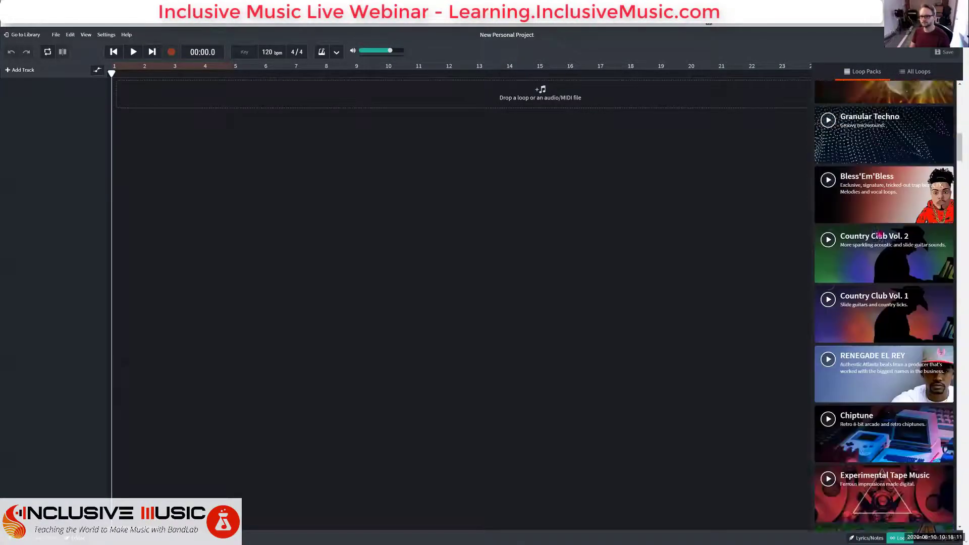
scroll(880, 234, "down", 11)
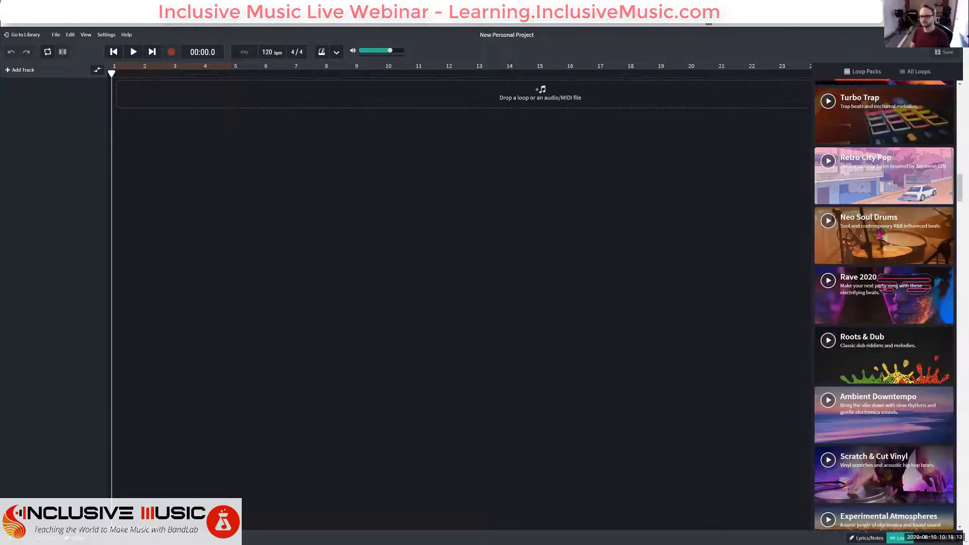
scroll(880, 234, "down", 8)
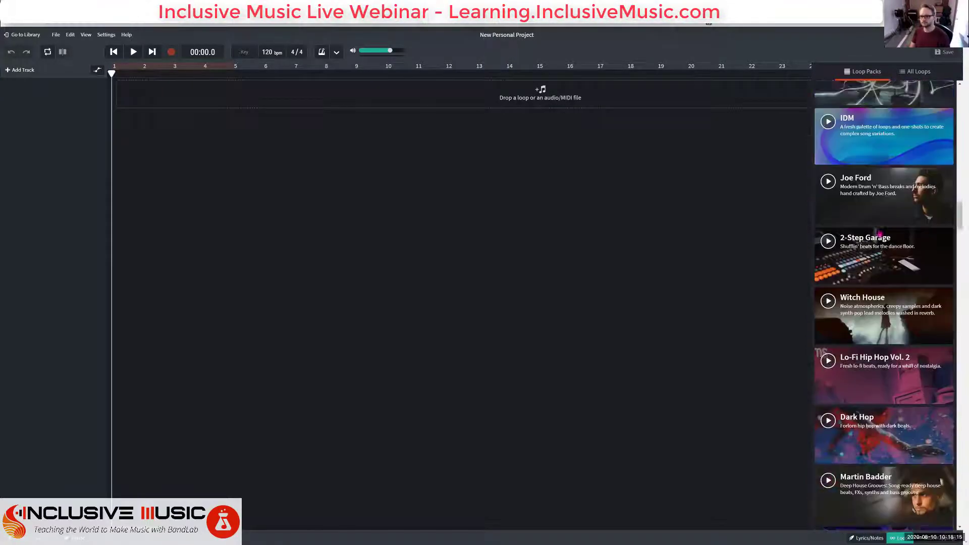
scroll(879, 234, "down", 2)
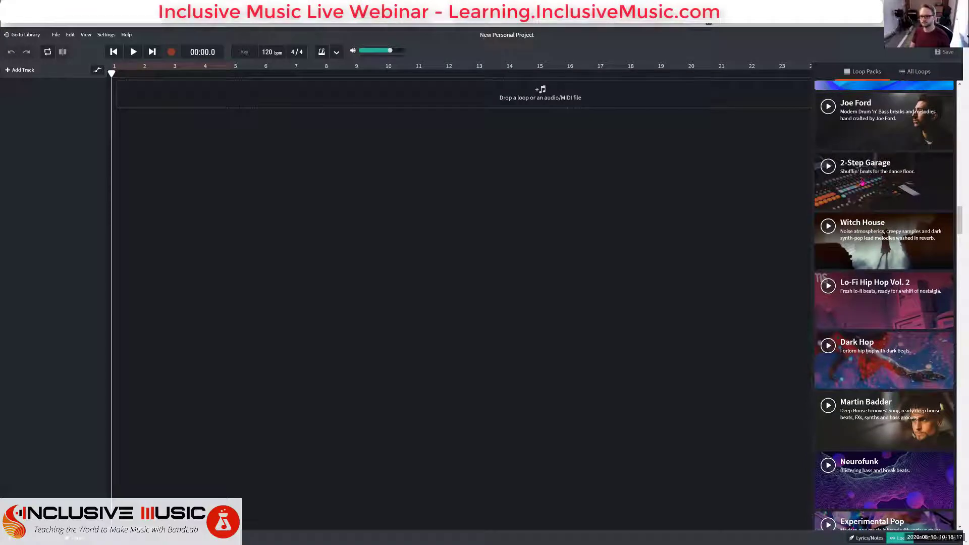
left_click(830, 168)
left_click(831, 167)
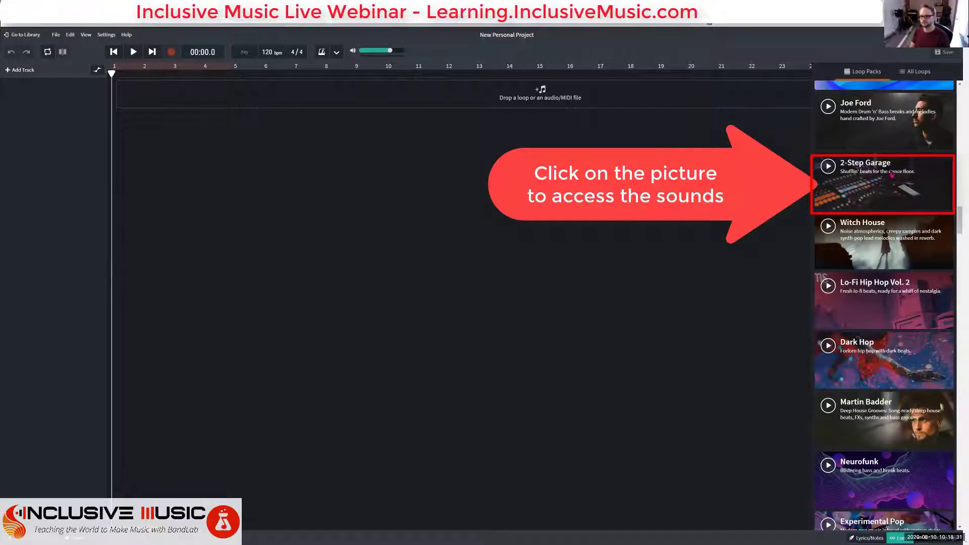
left_click(866, 181)
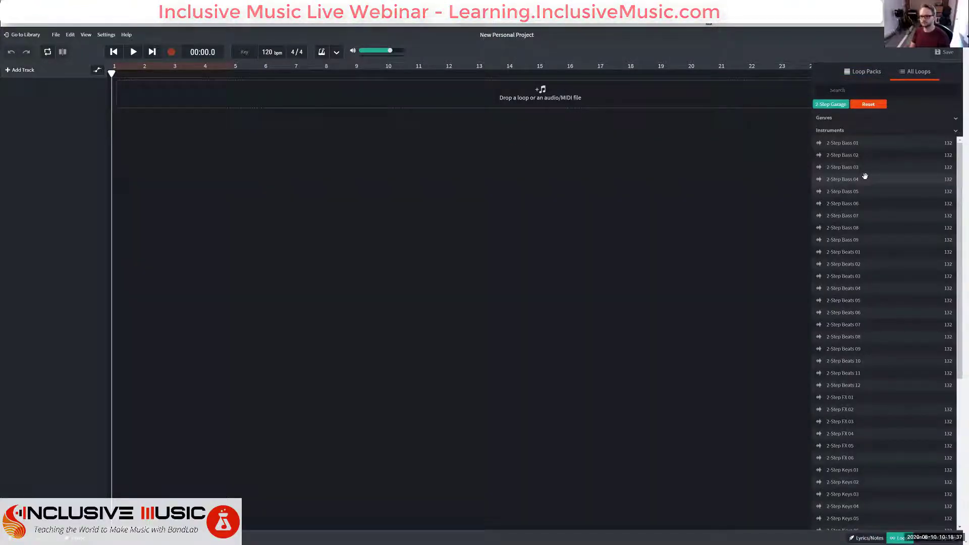
Look through the 2-Step Garage loops to compare the bass, beats, FX, keys, percussion and strings on offer.
scroll(865, 176, "down", 5)
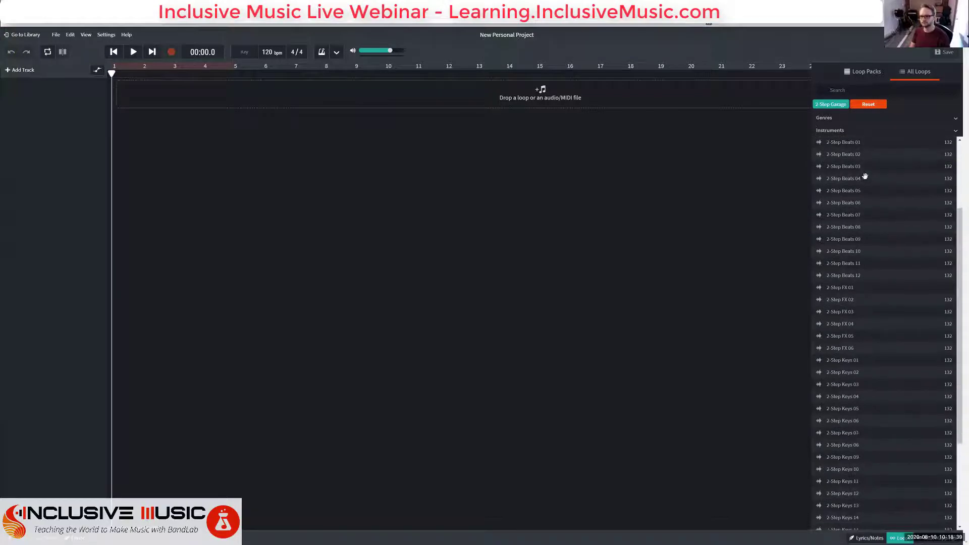
scroll(865, 177, "up", 5)
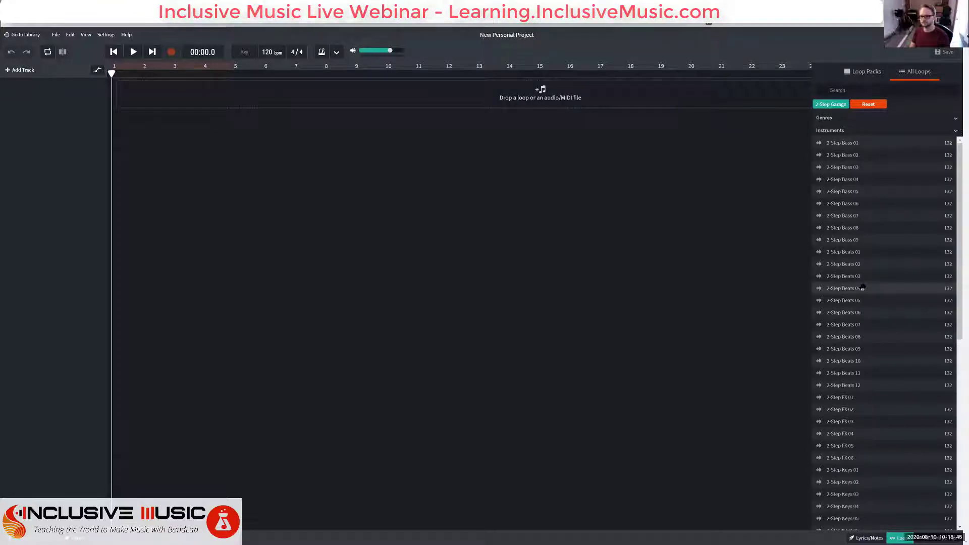
scroll(861, 288, "down", 4)
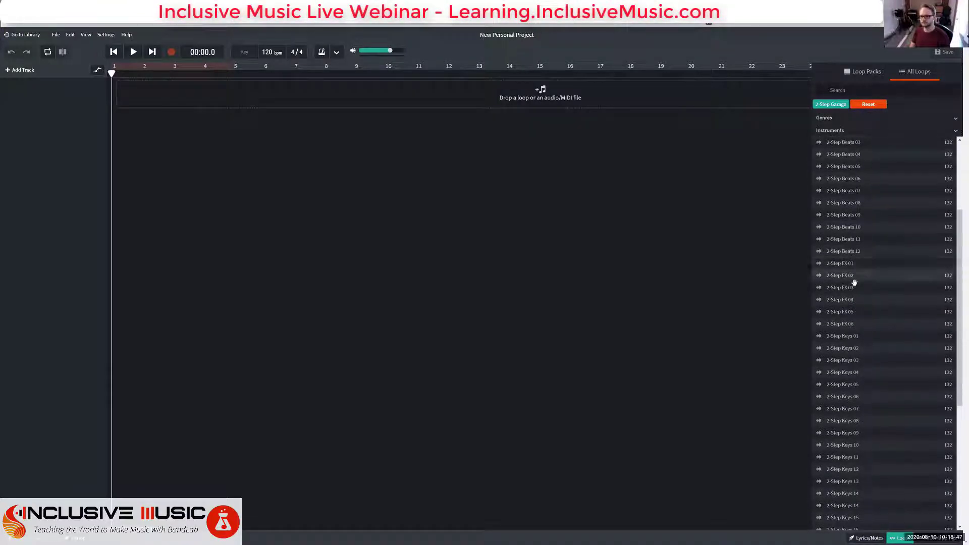
scroll(854, 288, "down", 3)
scroll(854, 288, "down", 5)
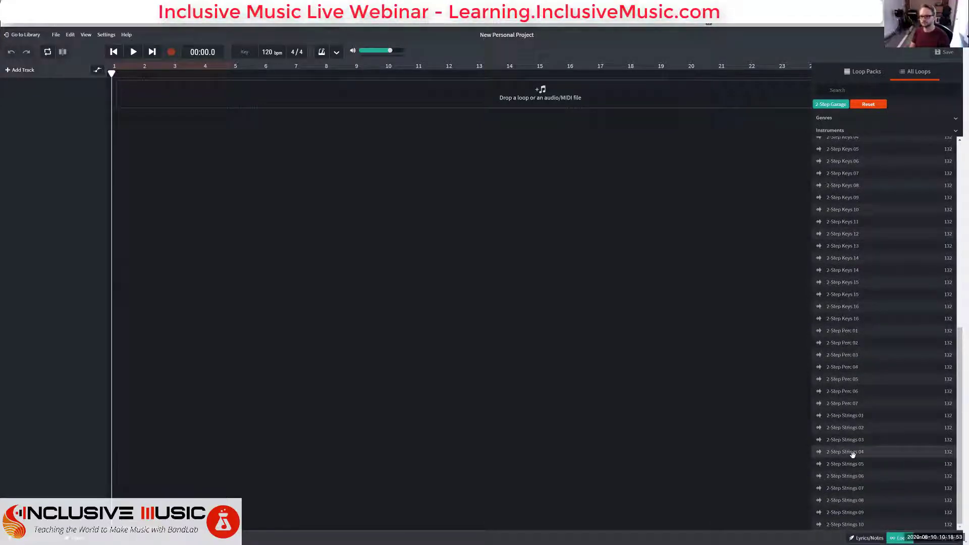
scroll(899, 319, "up", 10)
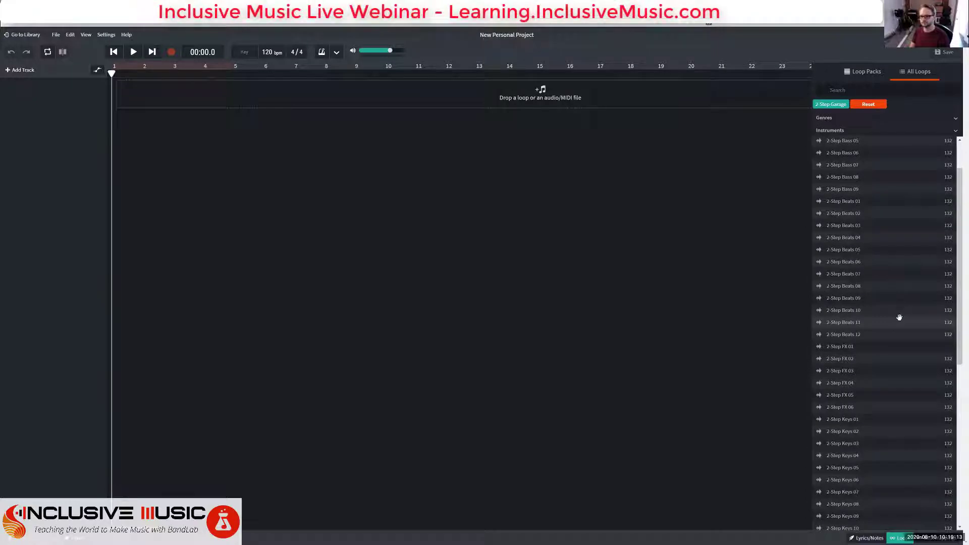
scroll(900, 317, "up", 2)
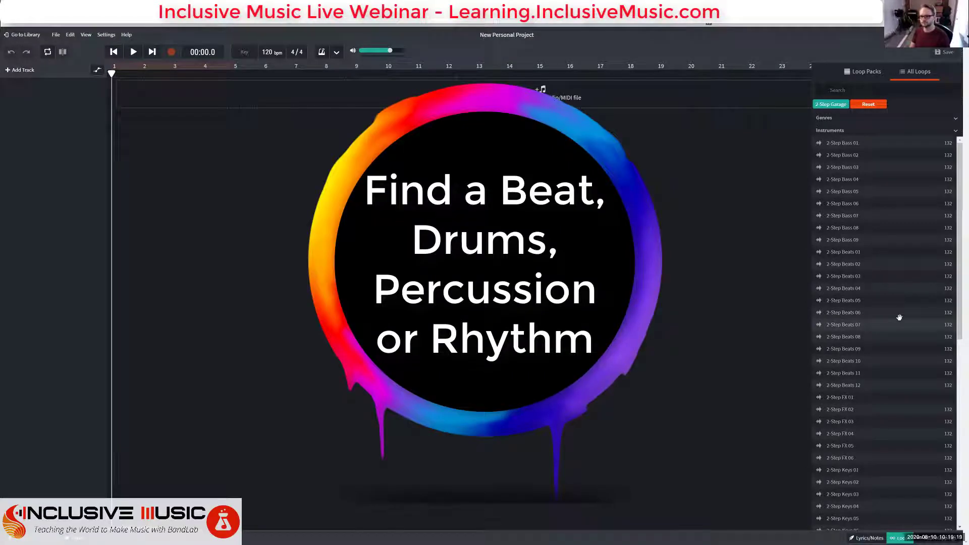
scroll(899, 317, "down", 10)
scroll(900, 317, "up", 10)
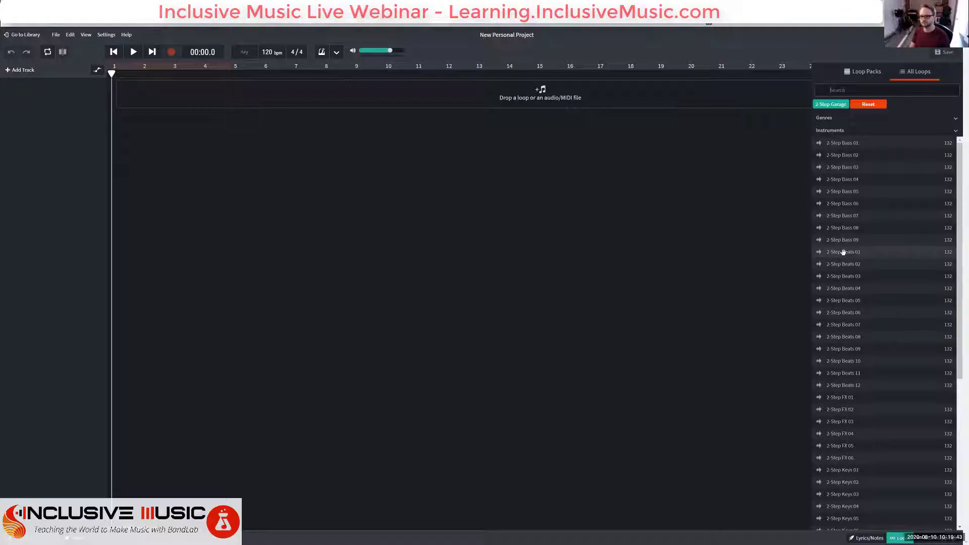
Preview the 2-Step Beats 01, 02 and 12 loops to compare the rhythms.
left_click(843, 252)
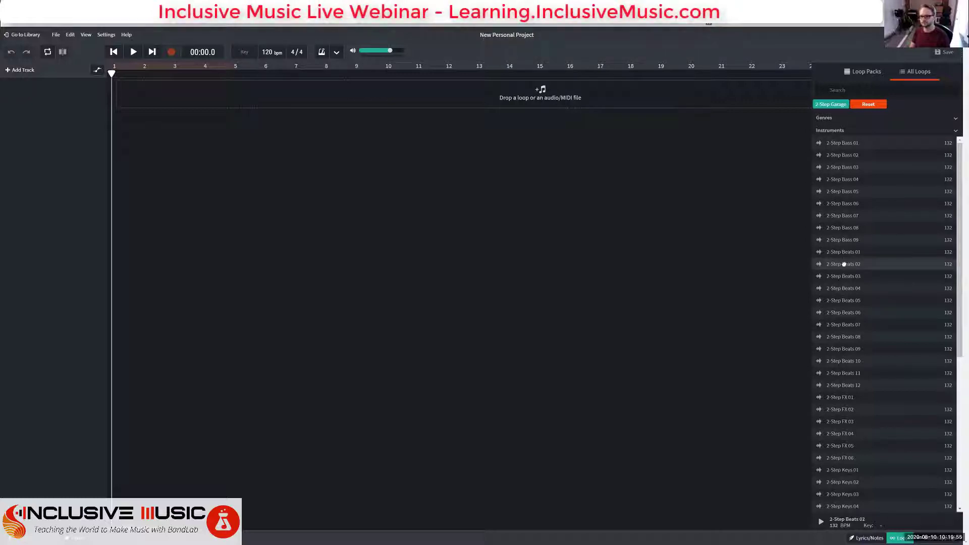
left_click(844, 263)
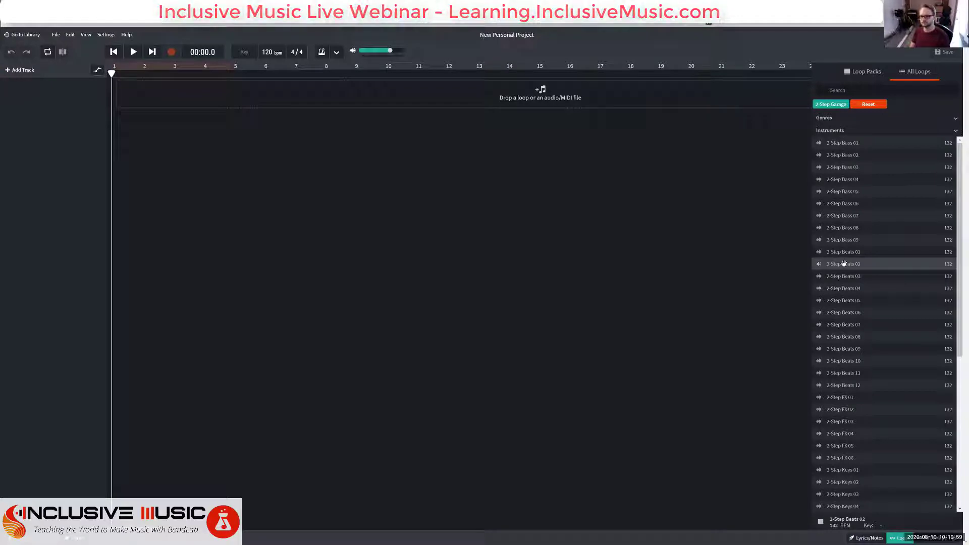
left_click(844, 263)
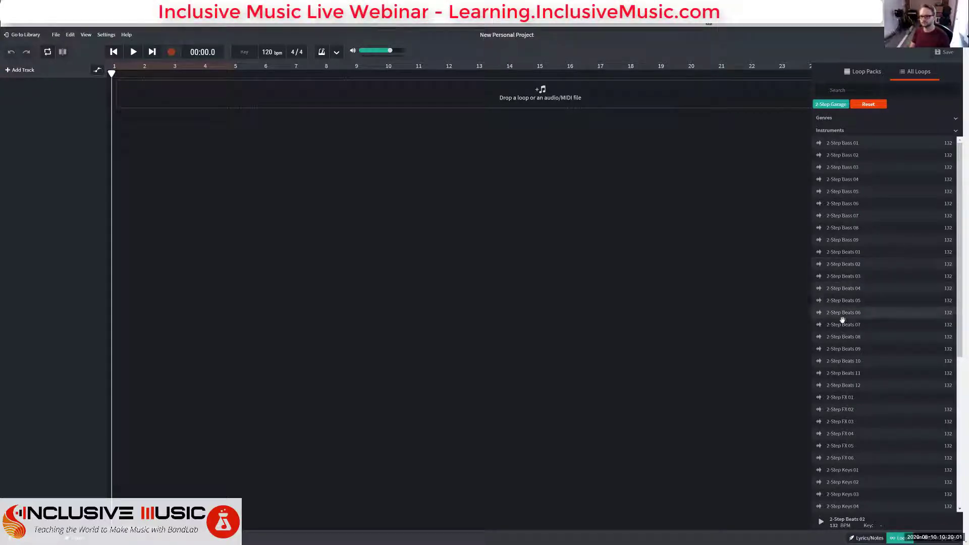
left_click(845, 386)
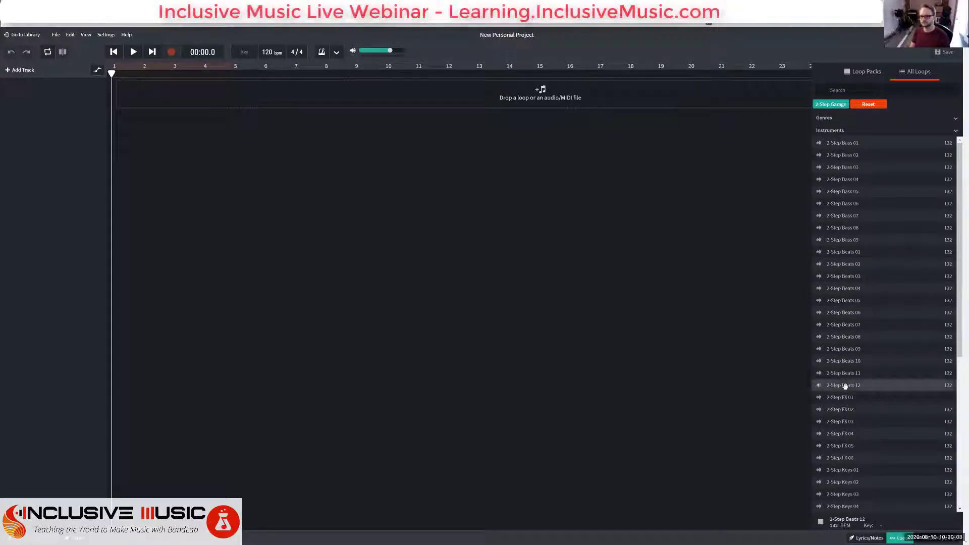
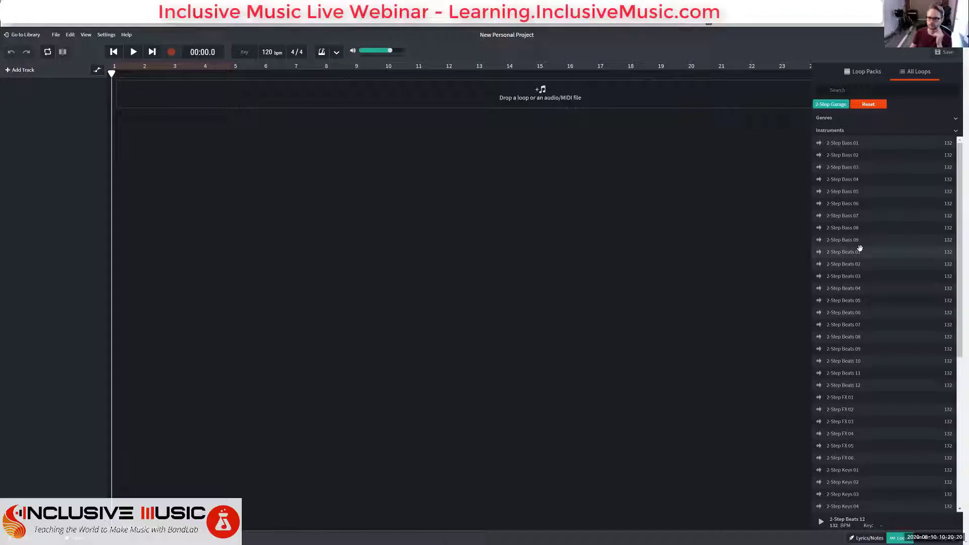
Preview 2-Step Beats 01 again and place it on a new track starting at bar 1.
left_click(860, 252)
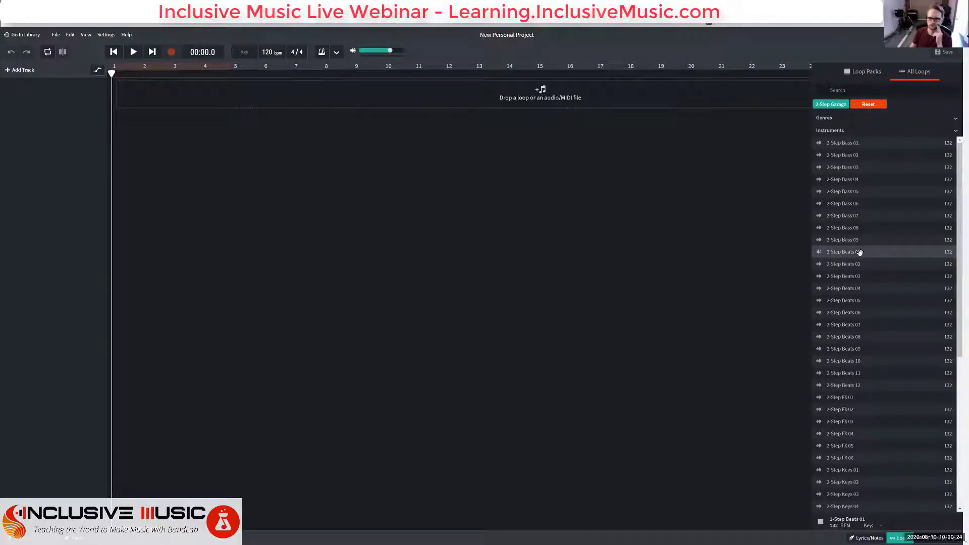
left_click(860, 252)
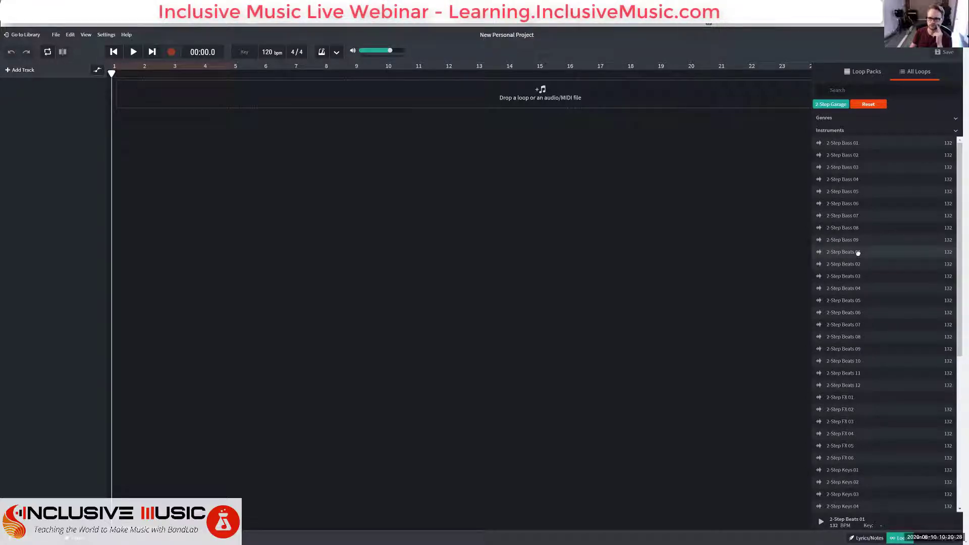
left_click_drag(858, 252, 186, 92)
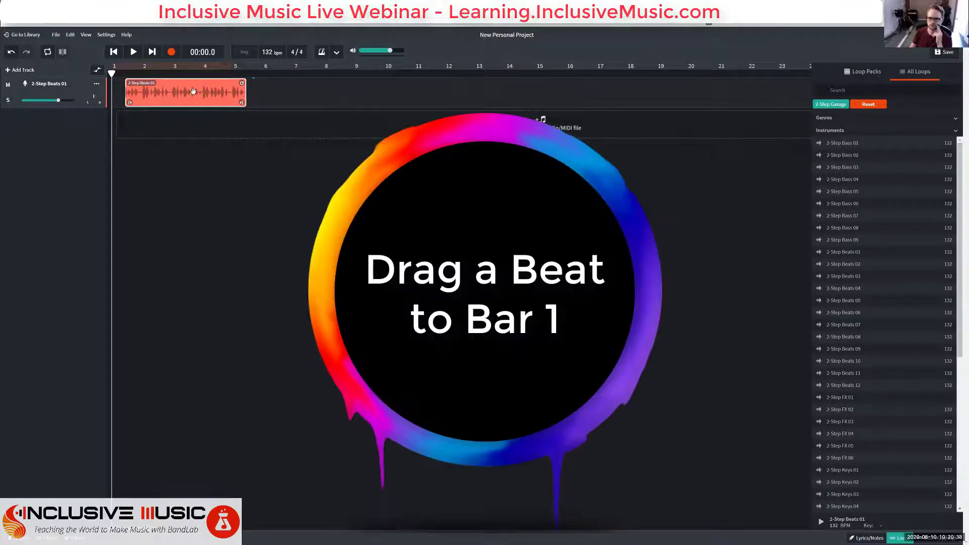
left_click_drag(196, 92, 175, 97)
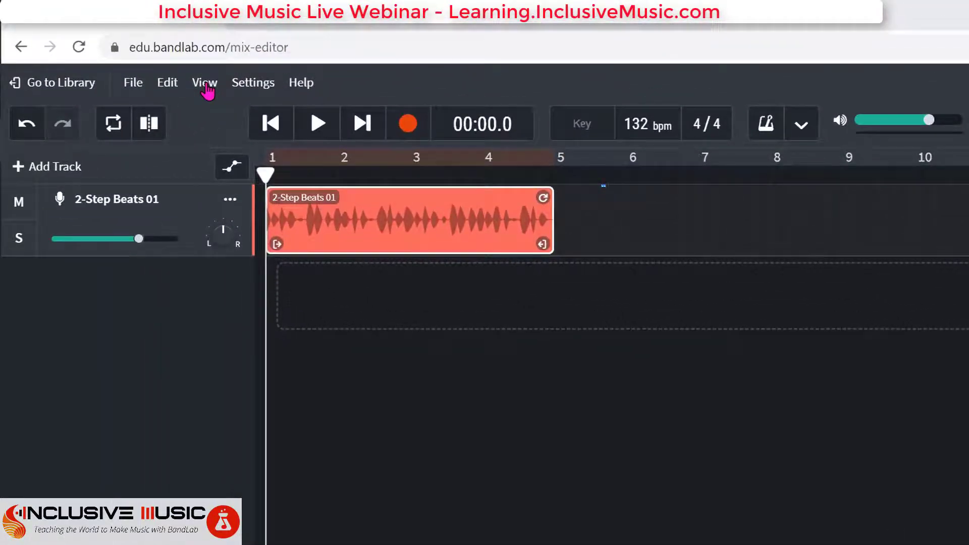
Set the timeline's snapping grid size to Bar.
left_click(207, 90)
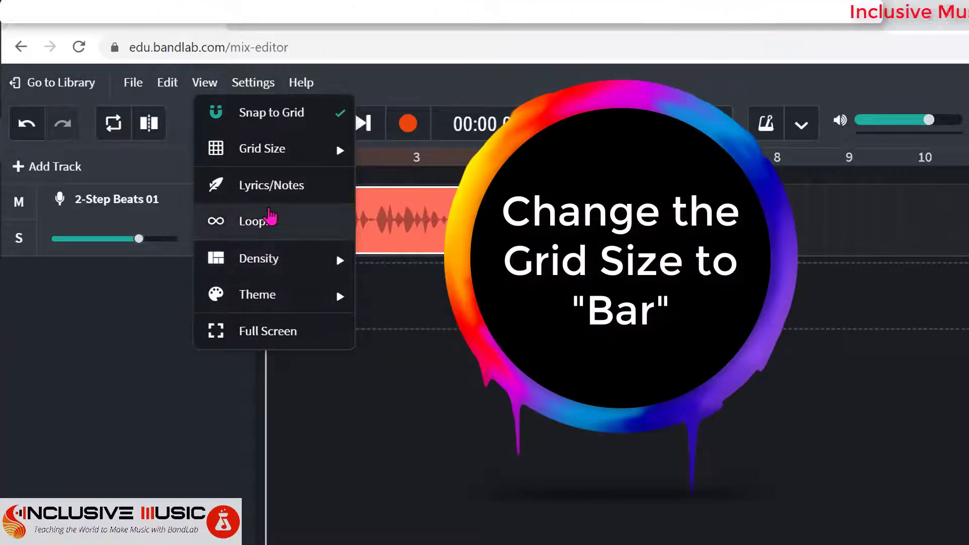
mouse_move(264, 169)
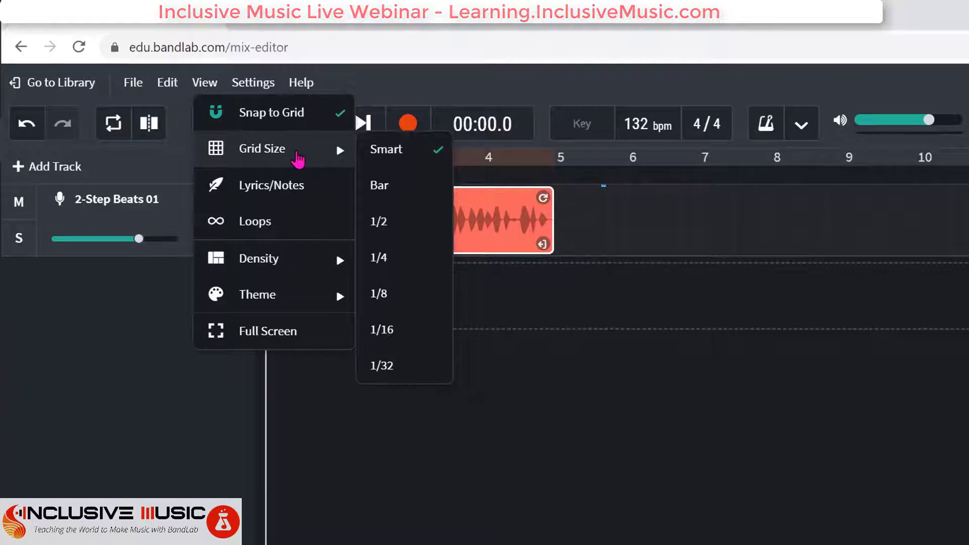
left_click_drag(501, 203, 446, 268)
left_click(404, 238)
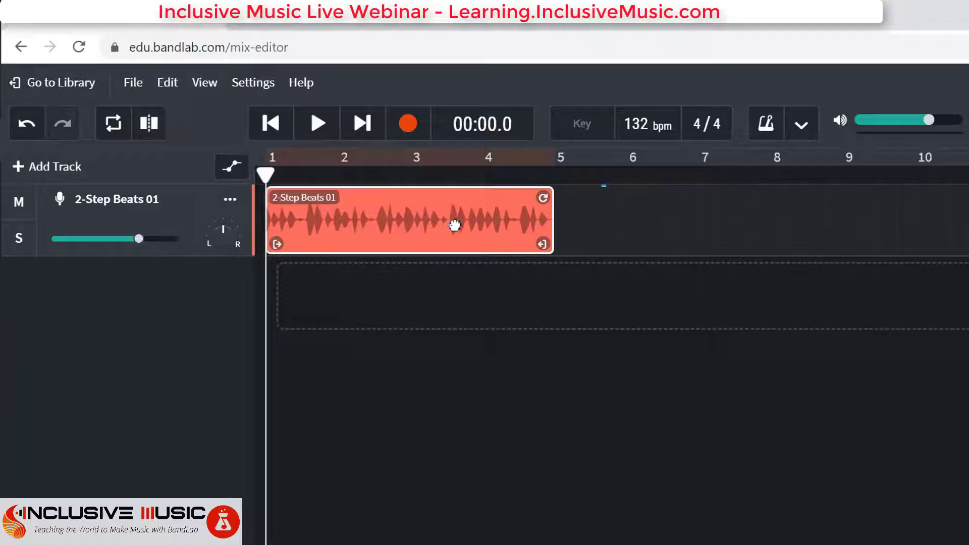
left_click(206, 85)
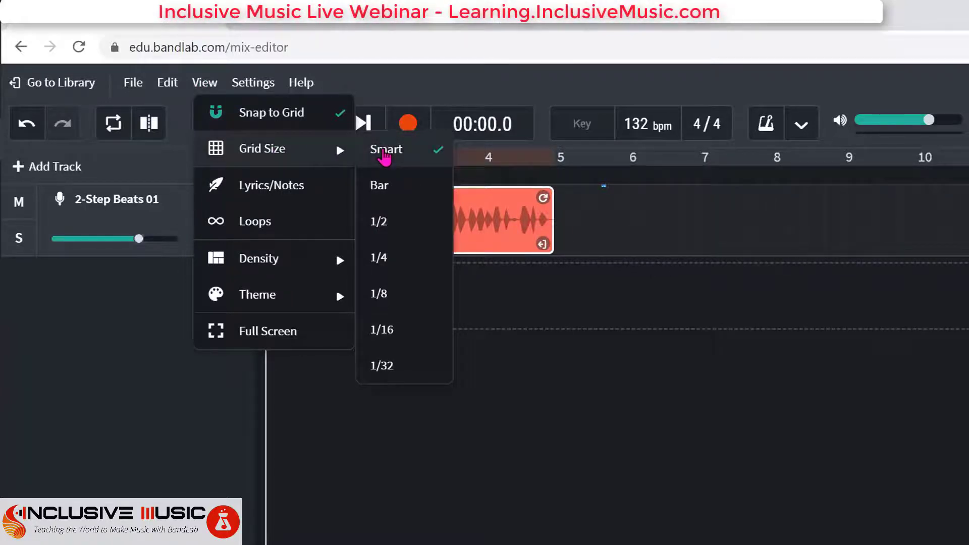
left_click(426, 192)
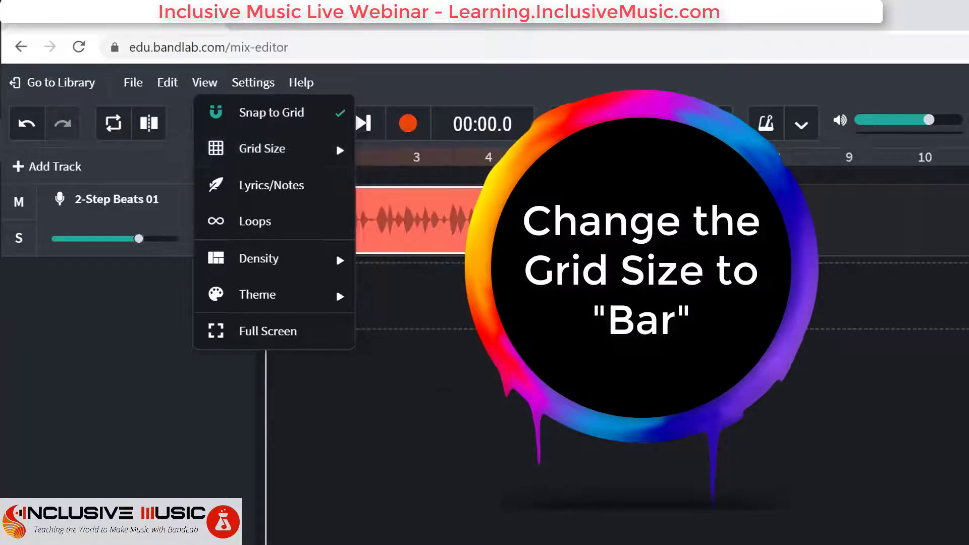
key("Escape")
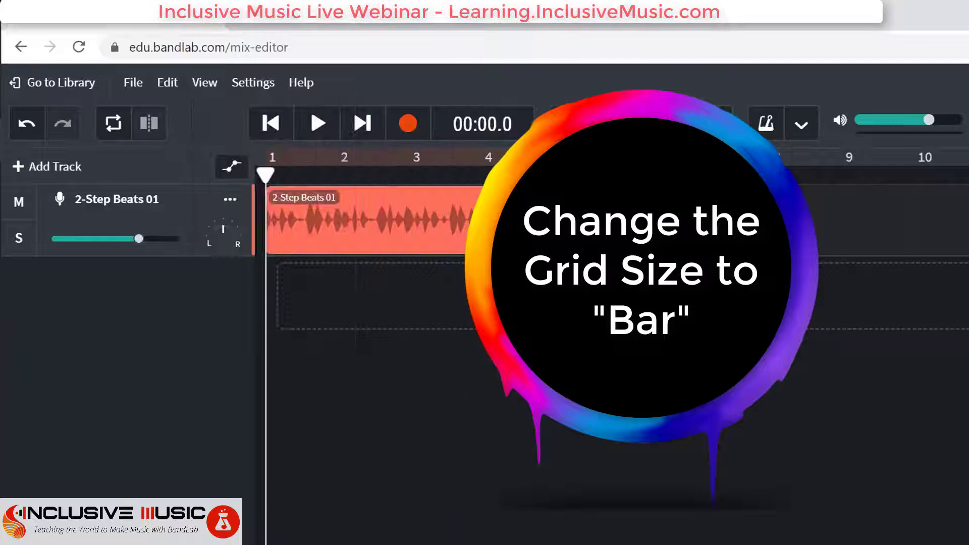
Move the 2-Step Beats 01 region to bar 2 and return it to bar 1 to test the grid snapping.
left_click(425, 199)
left_click_drag(426, 198, 468, 200)
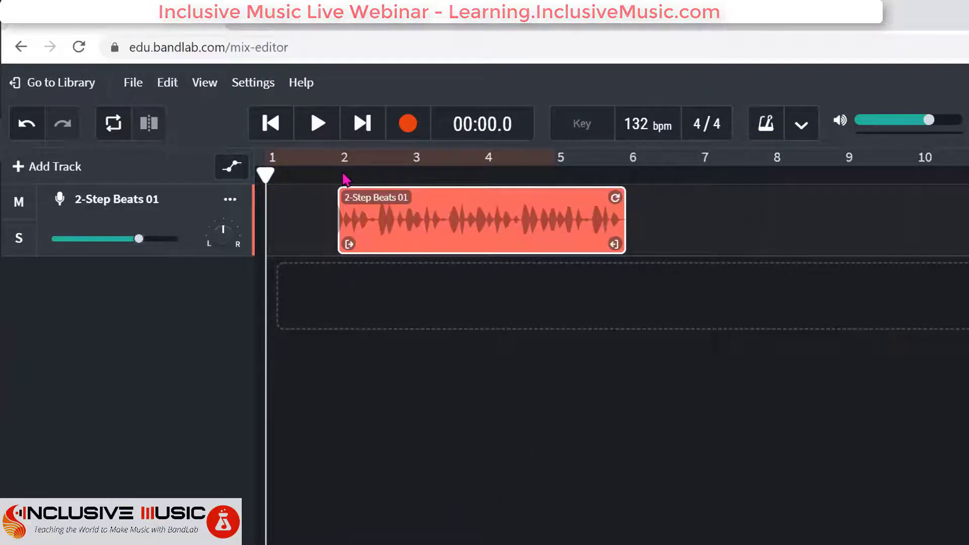
left_click_drag(395, 211, 350, 229)
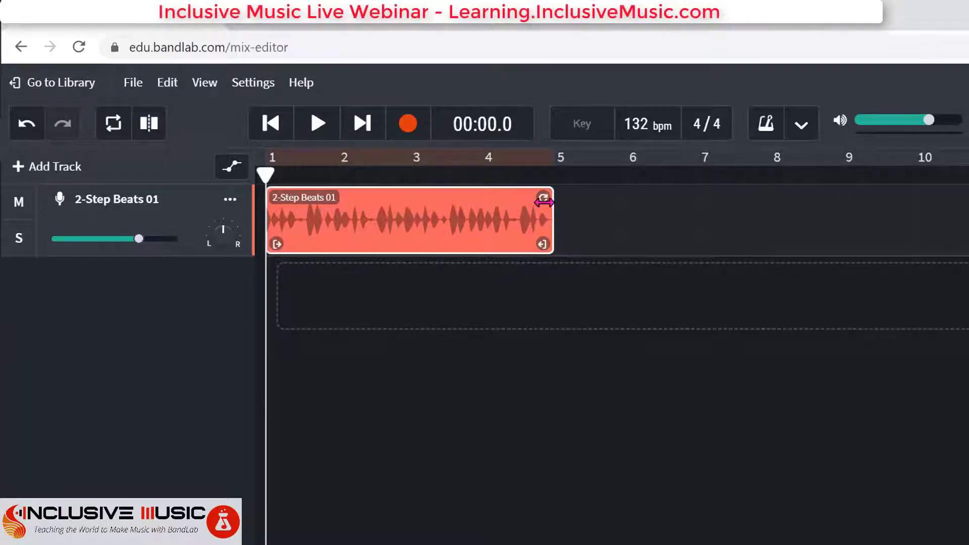
Try extending the 2-Step Beats 01 region past bar 5 by looping it.
left_click_drag(543, 197, 767, 201)
left_click_drag(652, 222, 576, 226)
key("Escape")
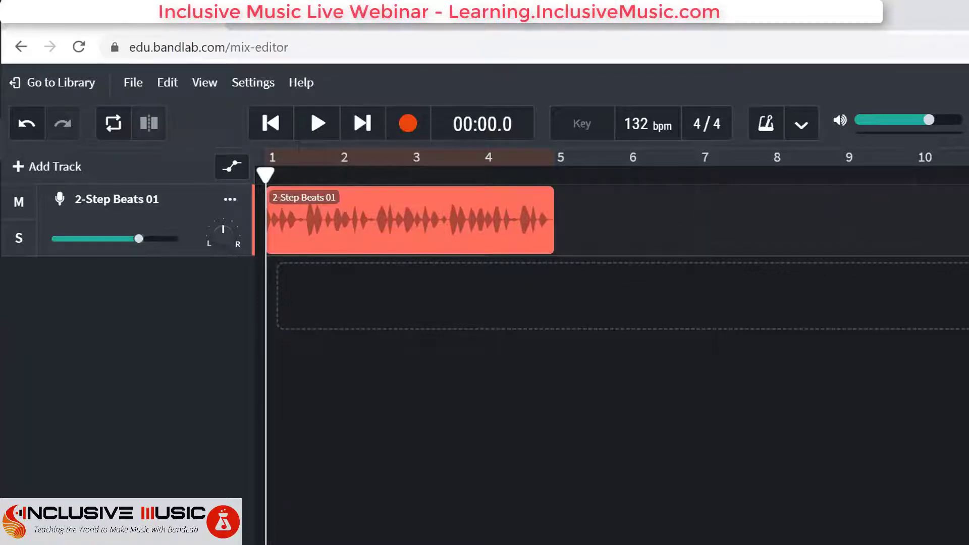
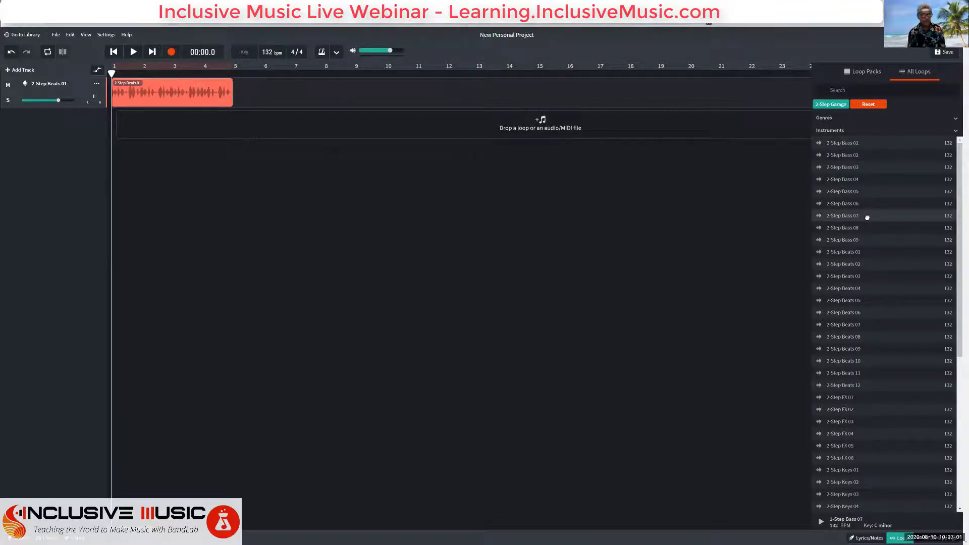
Add the 2-Step Bass 07 loop on a new track below the beat, starting at bar 1.
left_click_drag(868, 217, 140, 119)
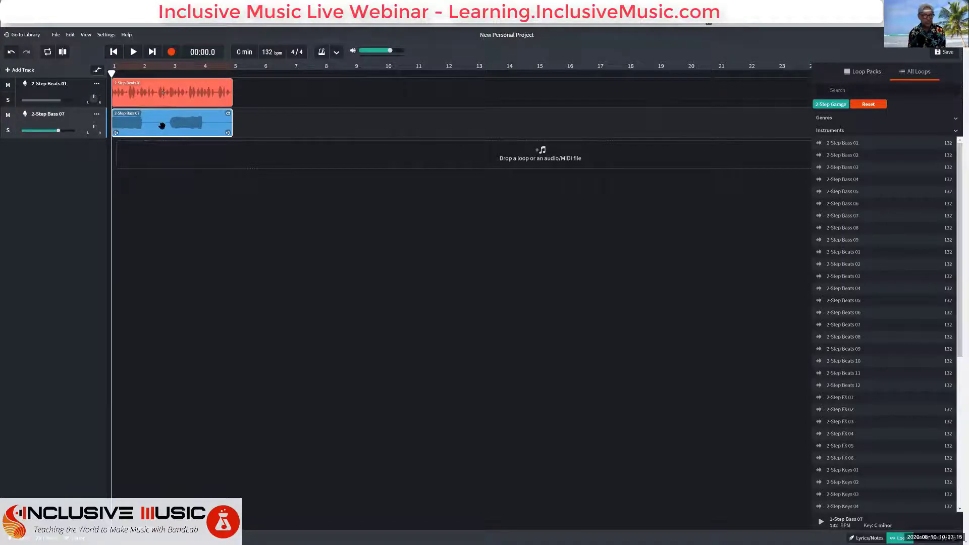
Play the beat and bass regions together from the start of the song and stop playback.
left_click(134, 52)
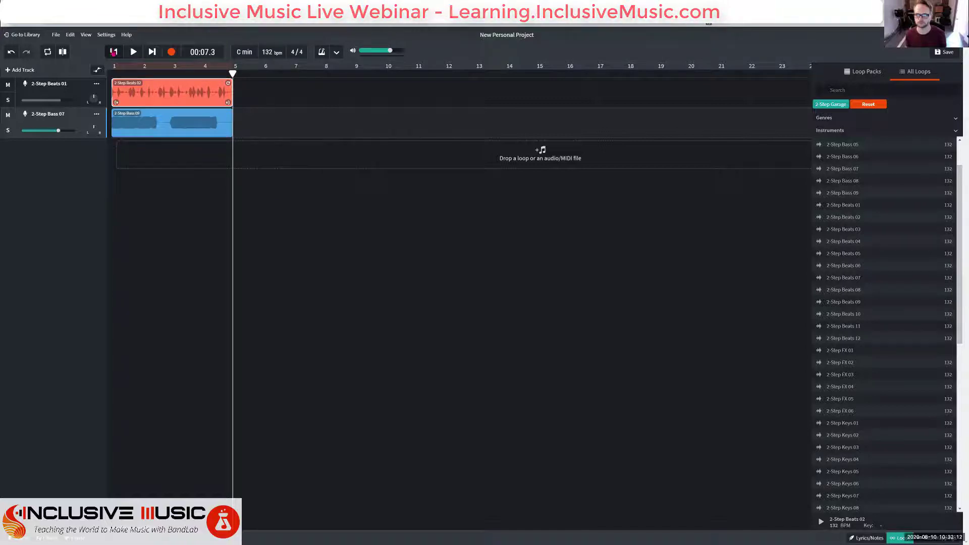
left_click(114, 52)
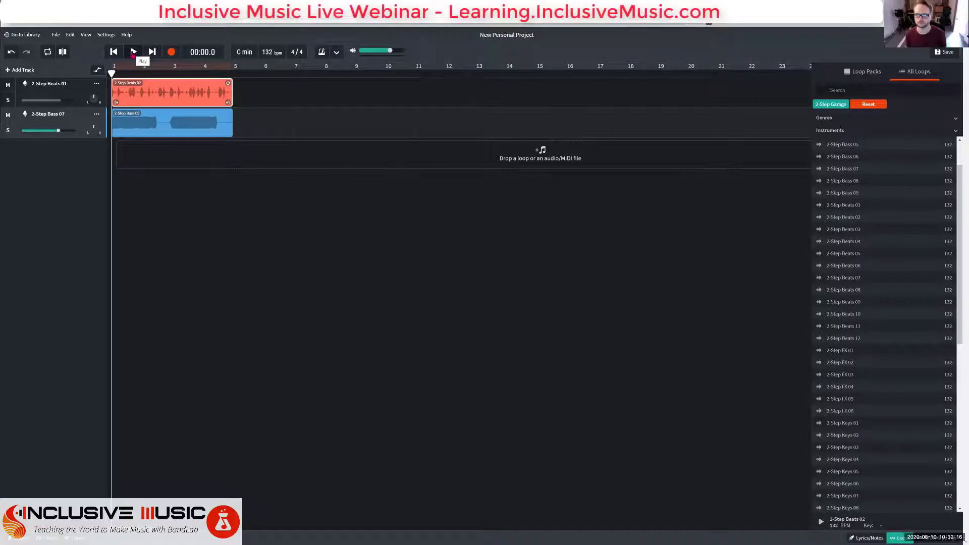
left_click(133, 52)
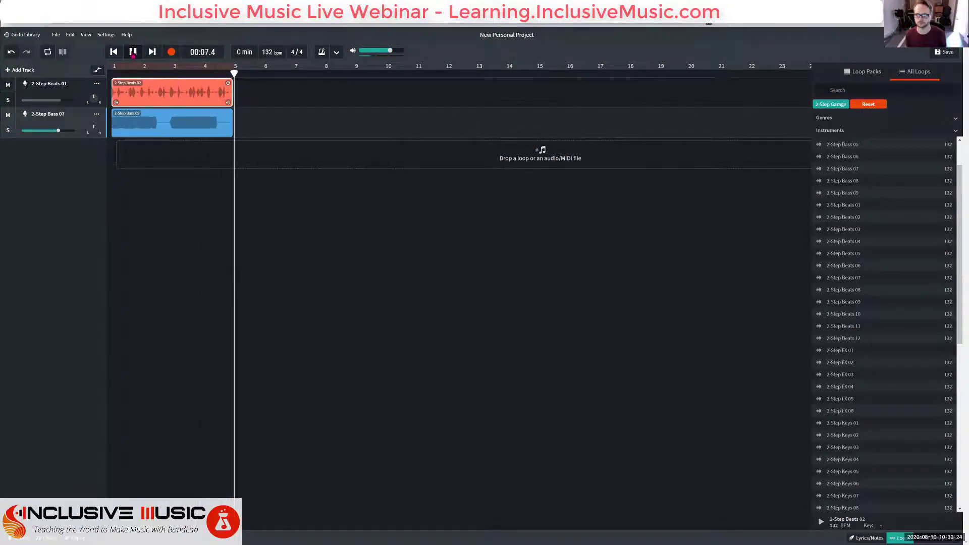
left_click(133, 53)
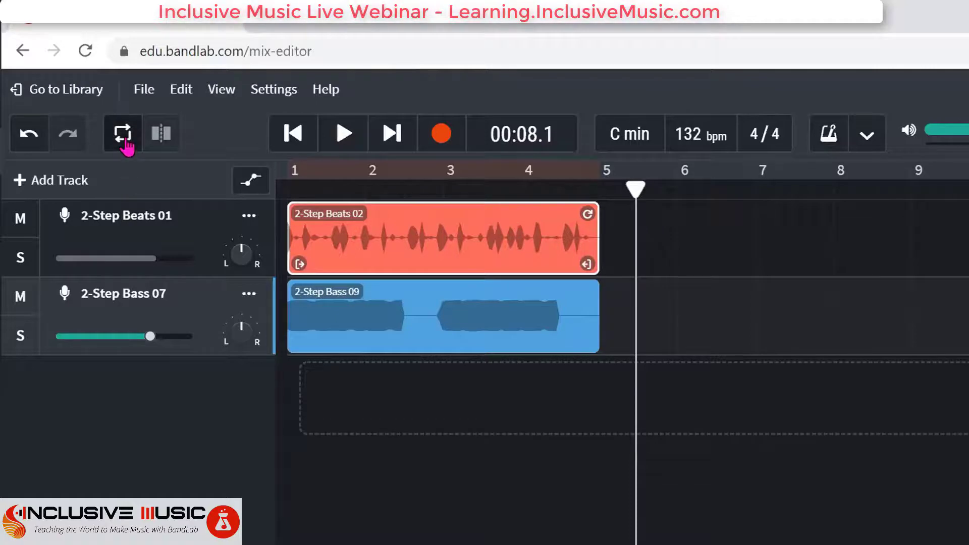
Turn on cycle playback for bars 1 to 4, play the cycled section and pause it.
left_click(125, 142)
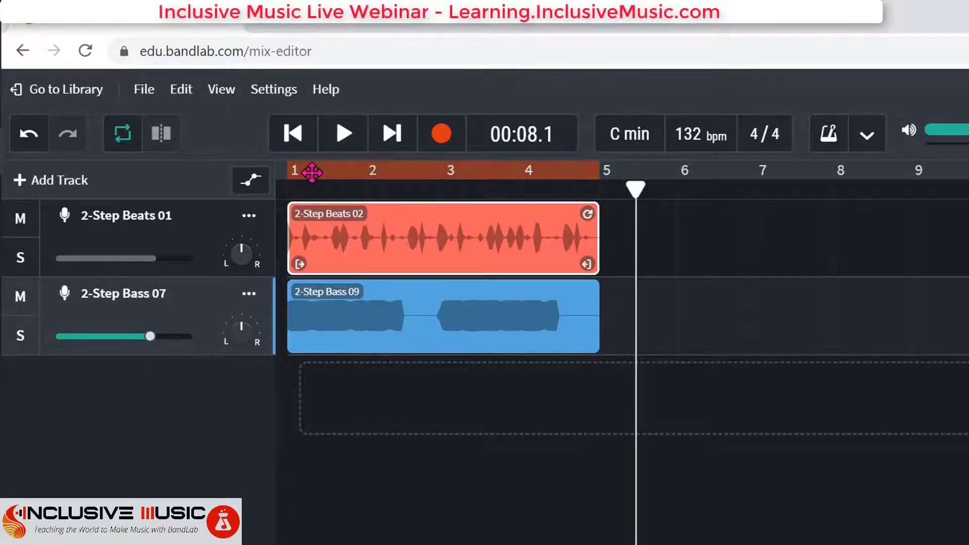
left_click(343, 137)
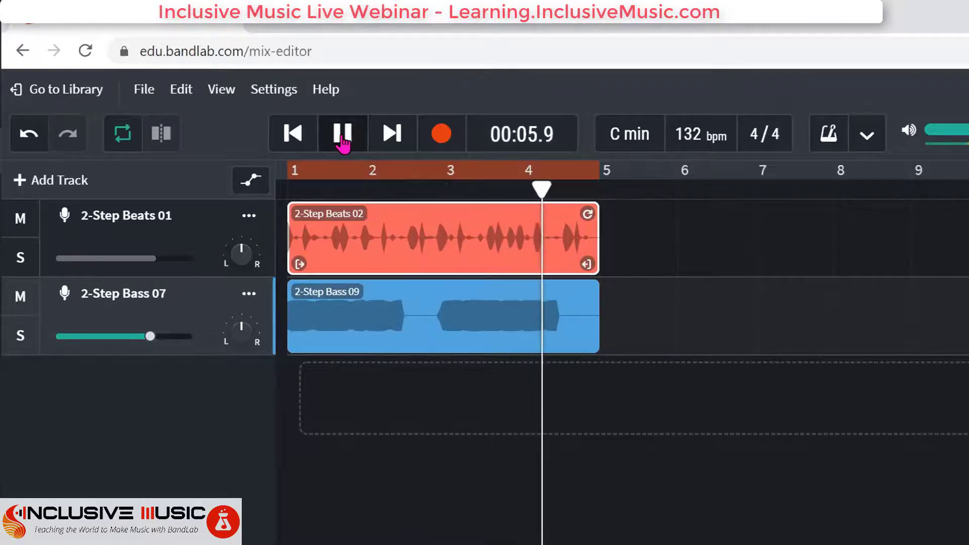
left_click(343, 144)
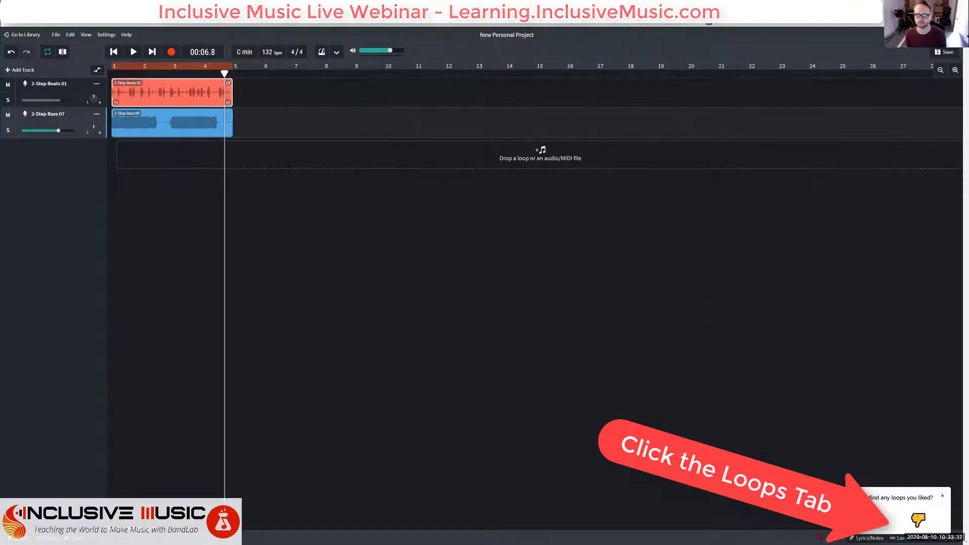
Dismiss the loop feedback prompt, hide the loop browser and zoom in the timeline until beat divisions show.
left_click(943, 500)
left_click(898, 538)
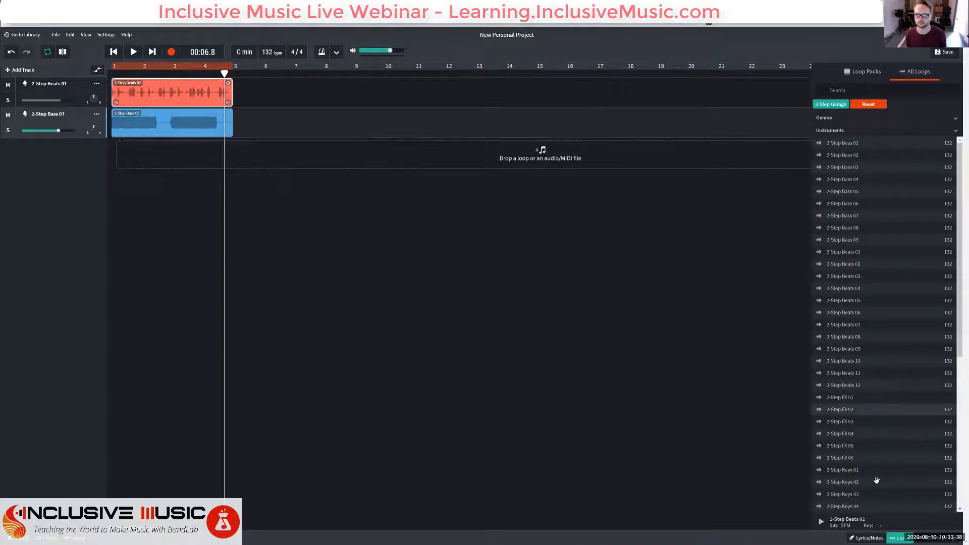
left_click(898, 538)
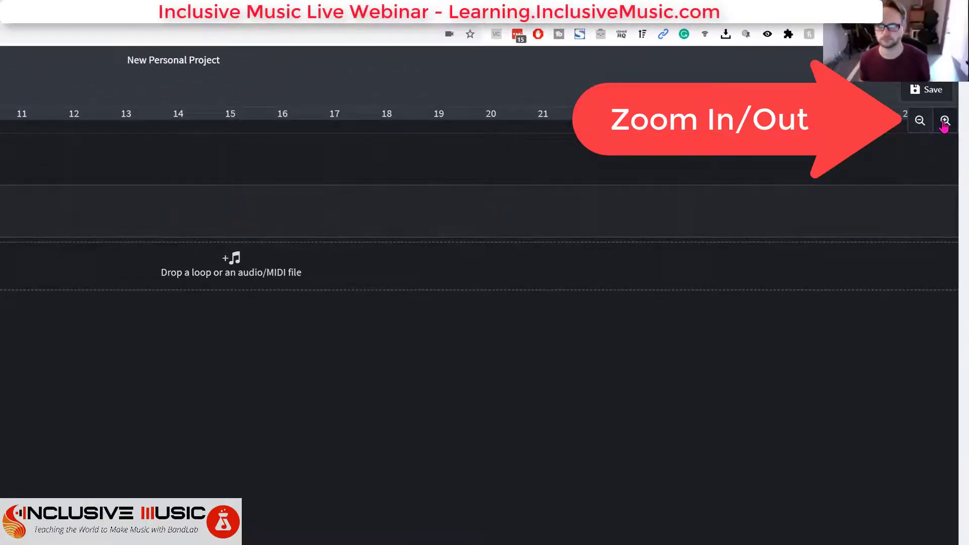
left_click(944, 122)
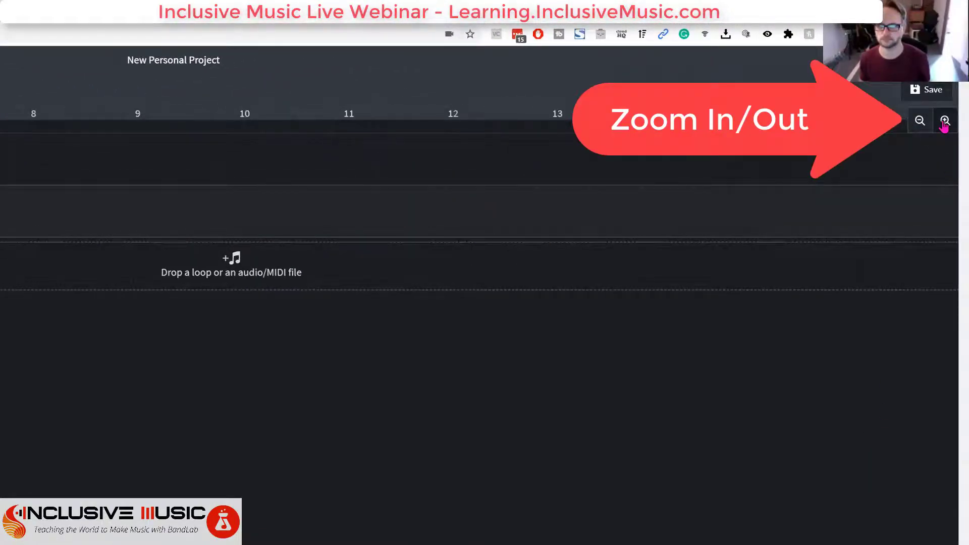
left_click(944, 122)
left_click(944, 122)
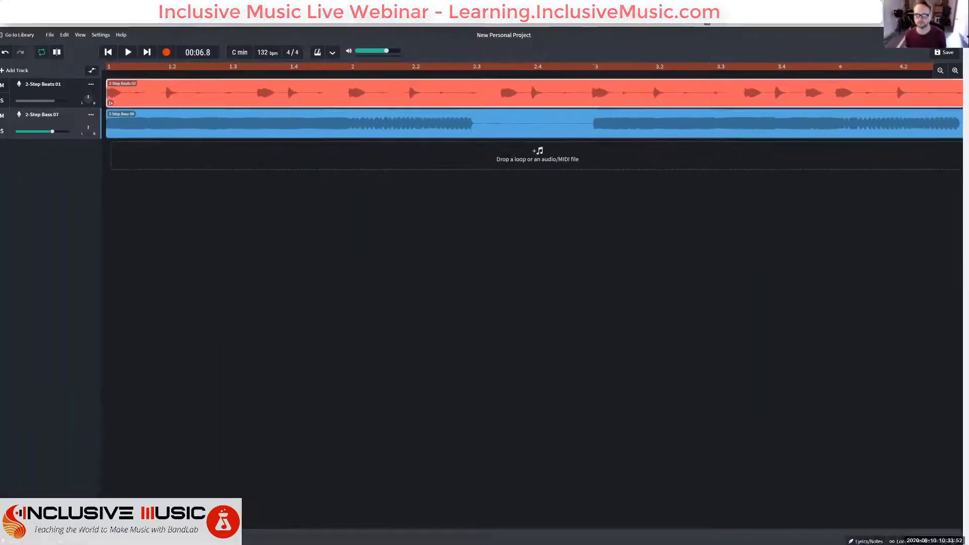
left_click(941, 72)
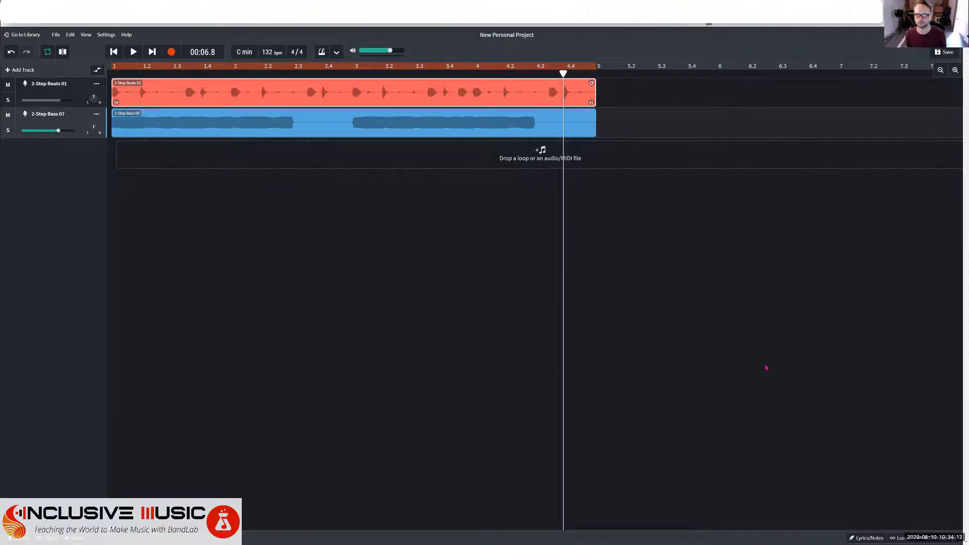
Audition the 2-Step Keys 01, 2-Step Keys 03 and 2-Step Keys 09 loops in the loop browser.
left_click(898, 538)
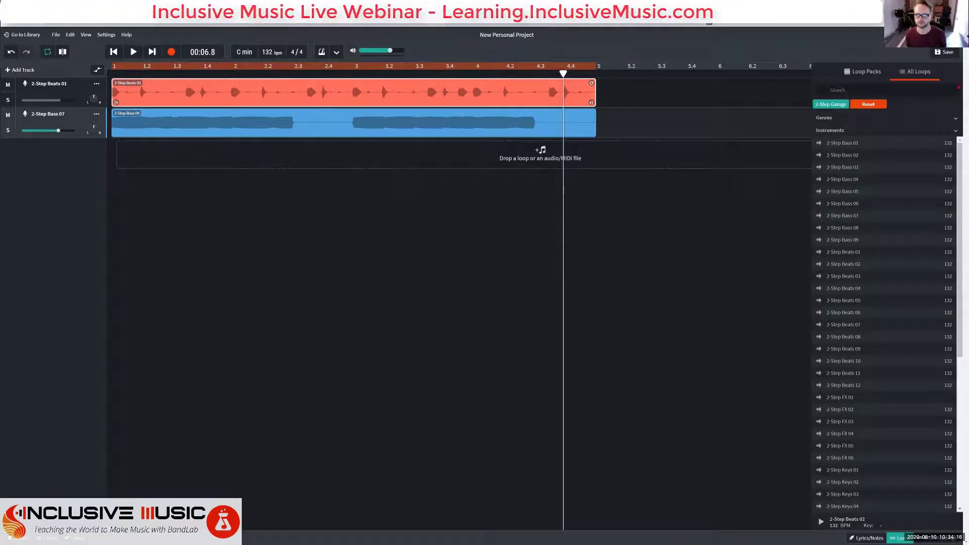
left_click_drag(959, 152, 959, 312)
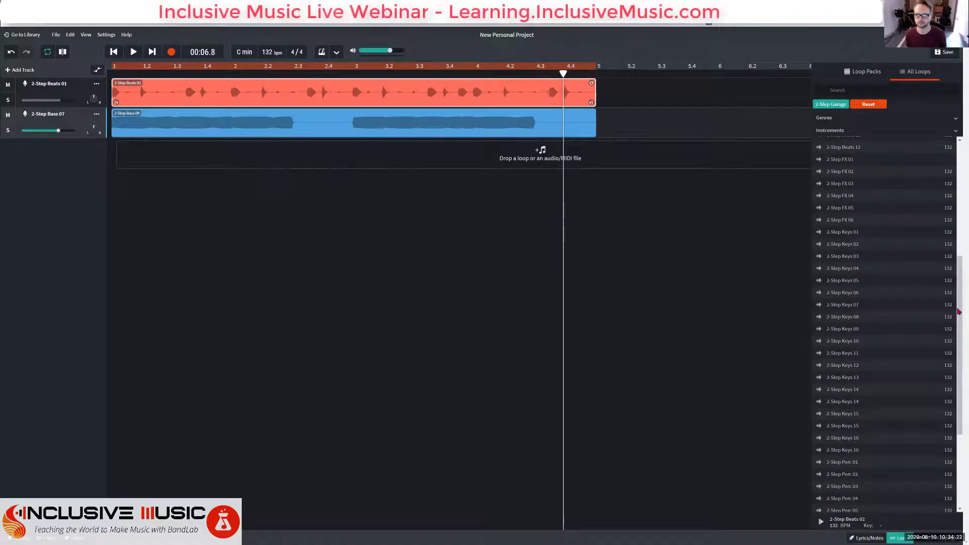
left_click(849, 232)
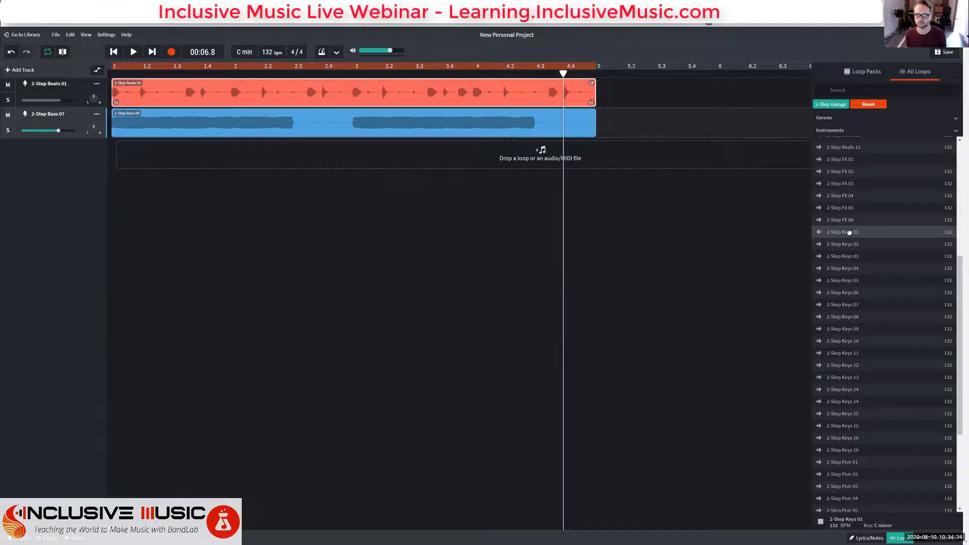
left_click(850, 257)
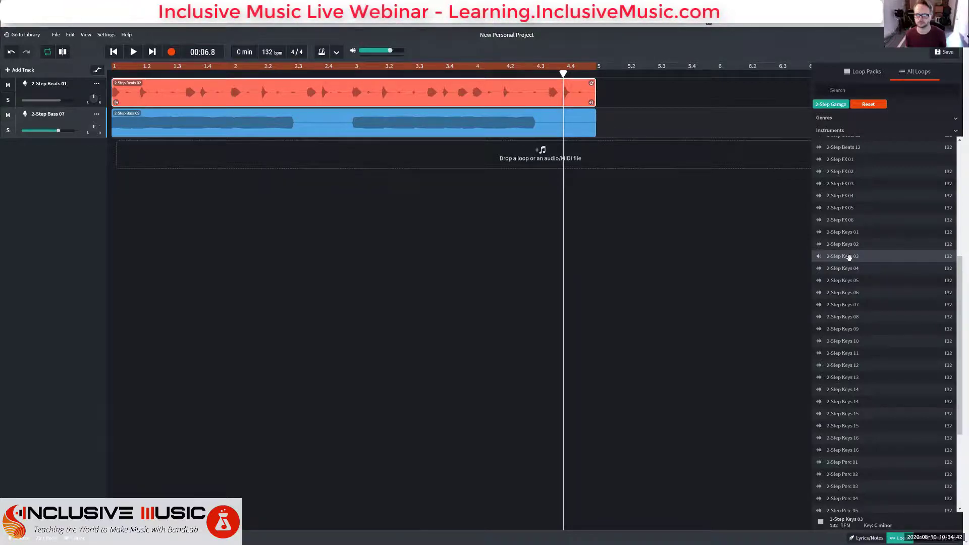
left_click(849, 257)
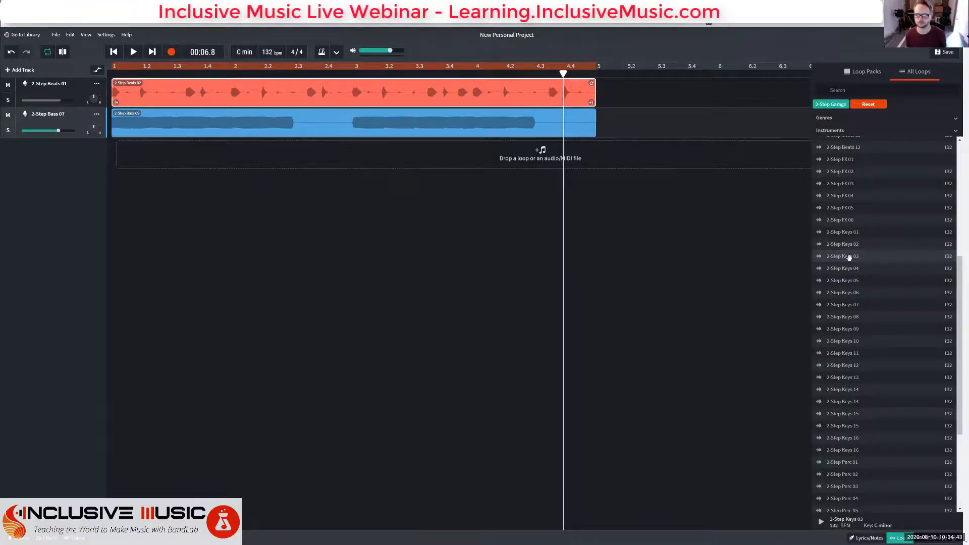
left_click(853, 326)
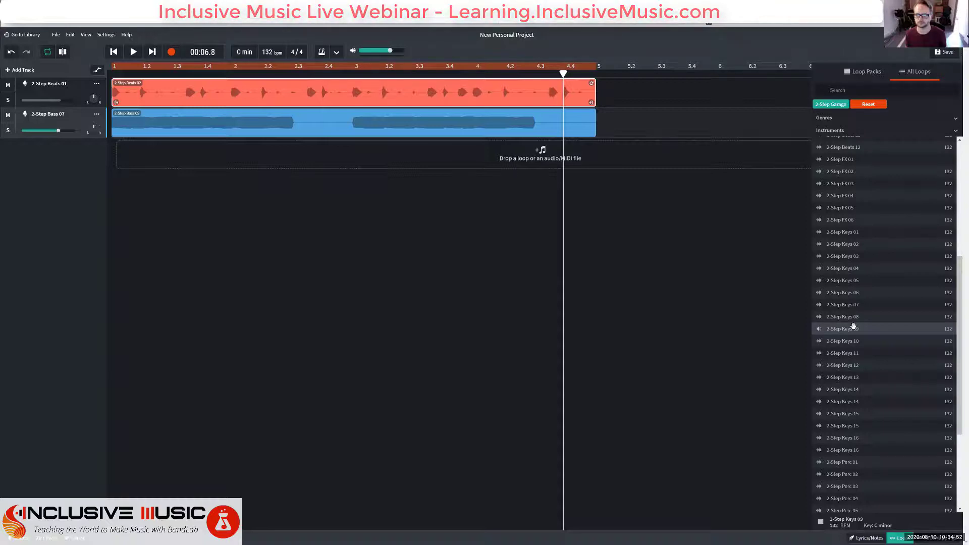
left_click(853, 327)
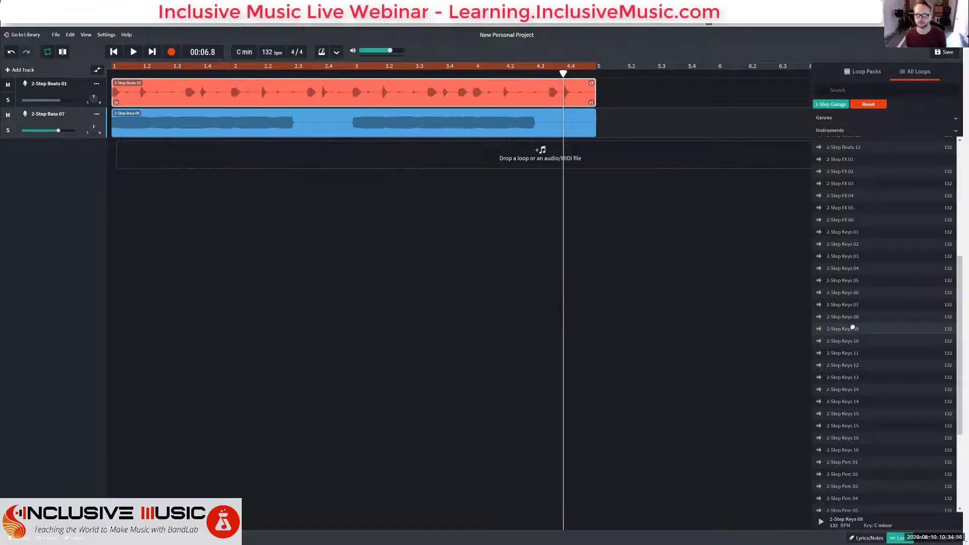
Add the 2-Step Keys 09 loop on a new track starting at bar 1 and loop it out to bar 5.
left_click_drag(853, 327, 140, 157)
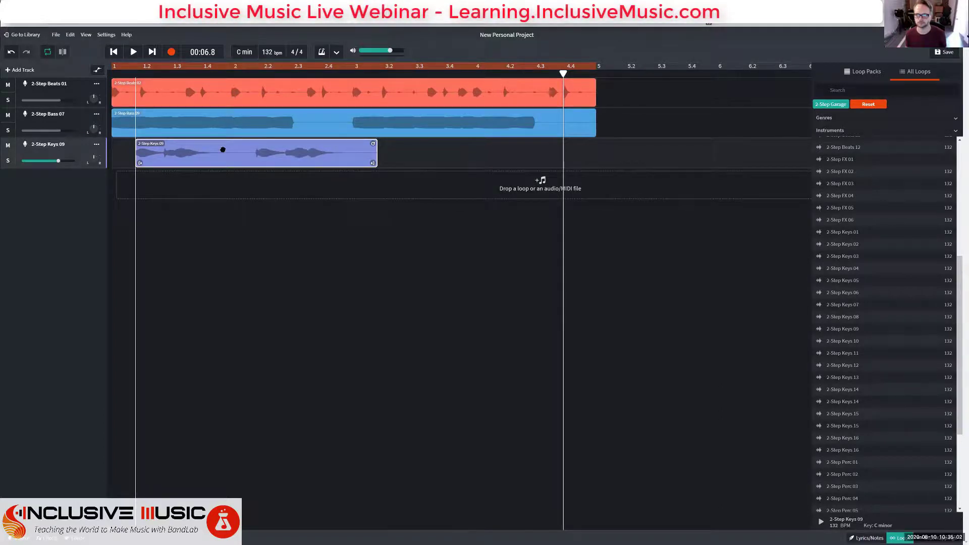
left_click_drag(223, 149, 203, 150)
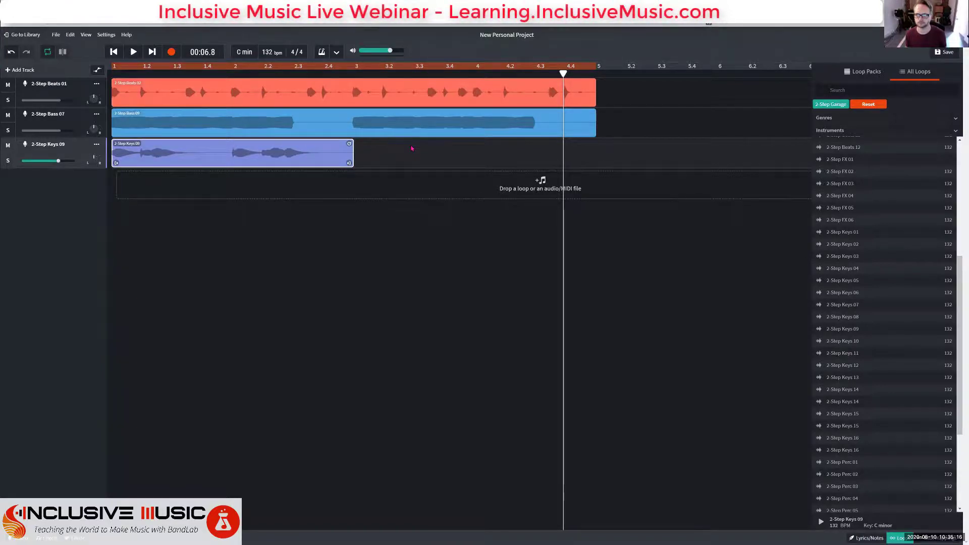
left_click_drag(412, 149, 592, 144)
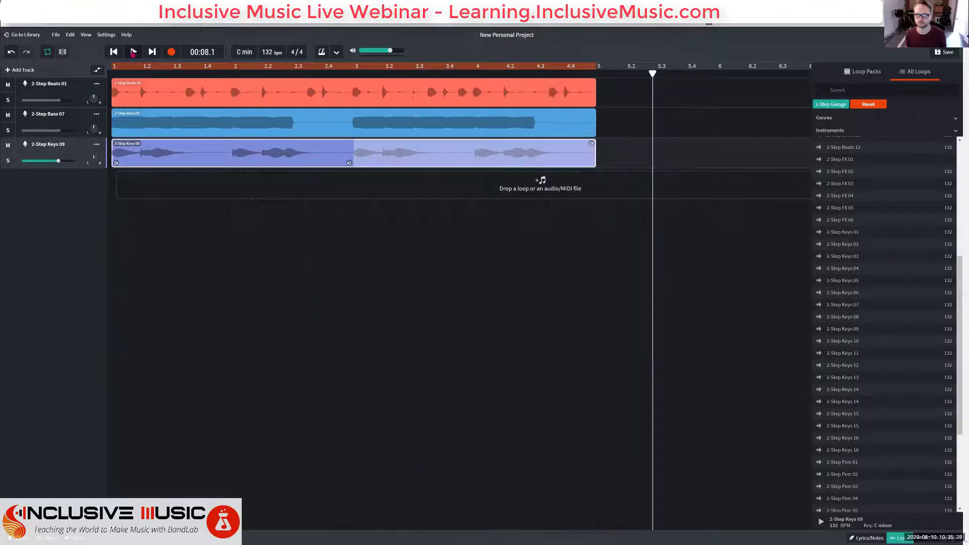
Play the beat, bass and keys together, pause playback and save the project.
left_click(133, 52)
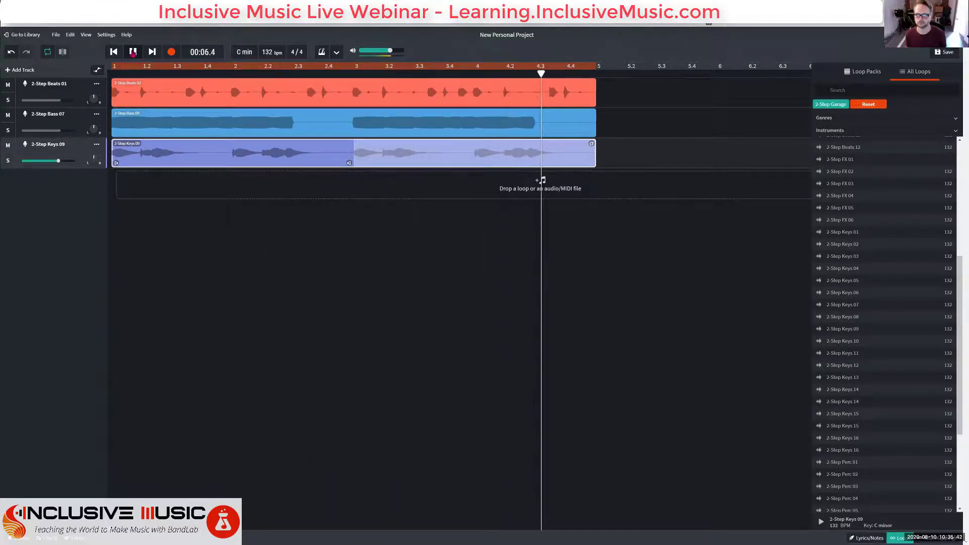
left_click(133, 52)
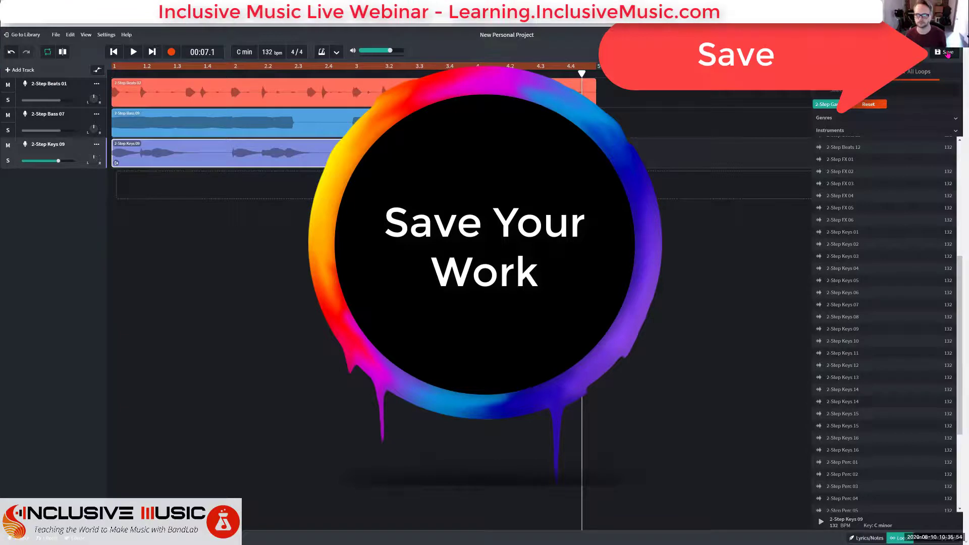
left_click(948, 54)
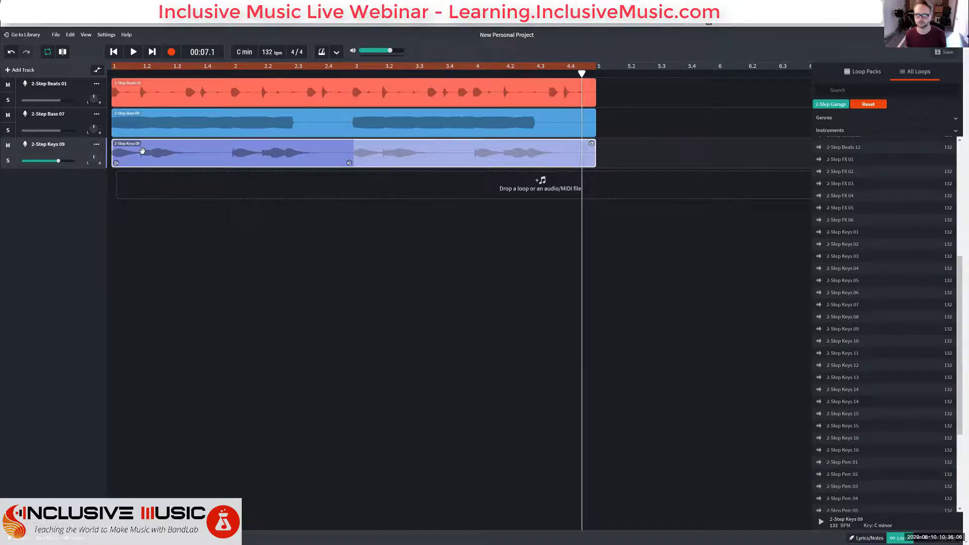
Delete the 2-Step Keys 09 region from its track and undo the deletion.
key("Delete")
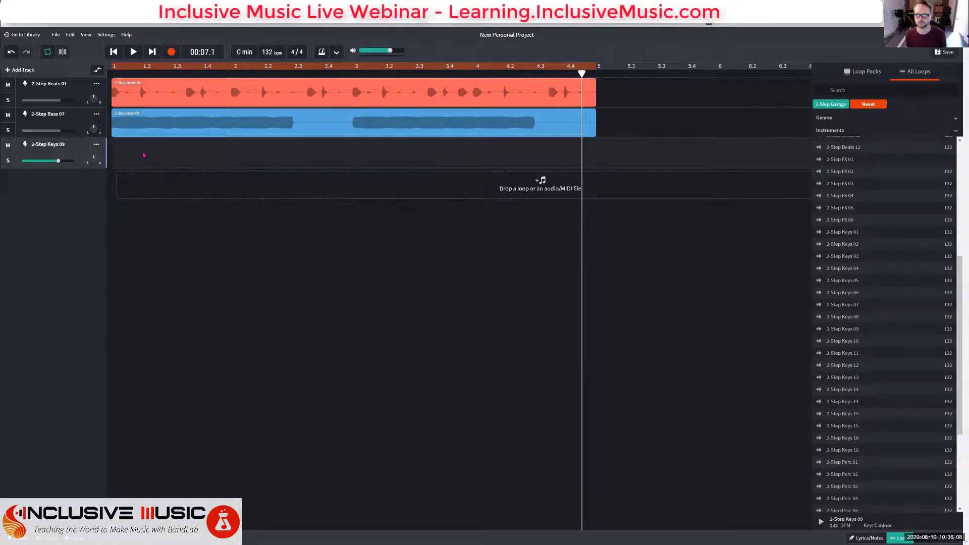
key("ctrl+z")
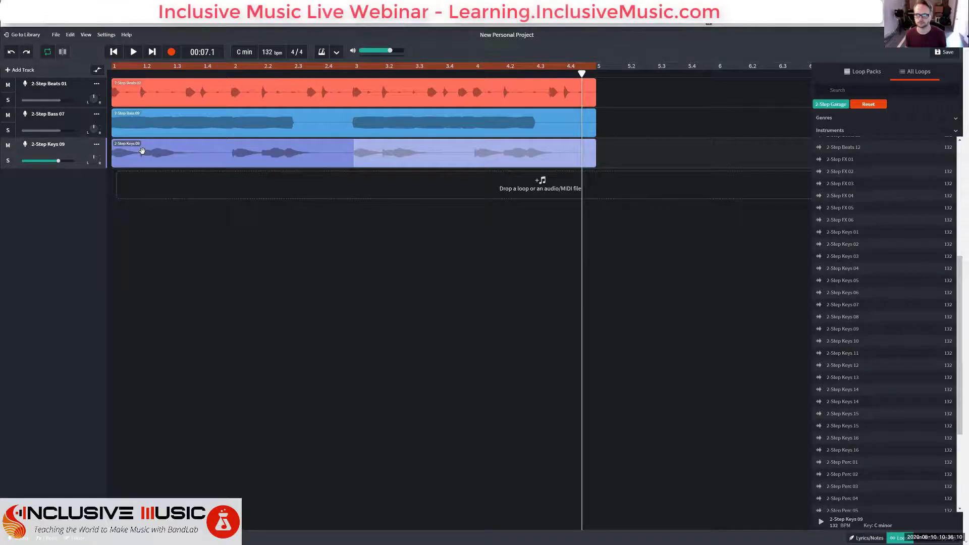
Delete the 2-Step Keys 09 region and its emptied track, and undo both deletions.
right_click(143, 151)
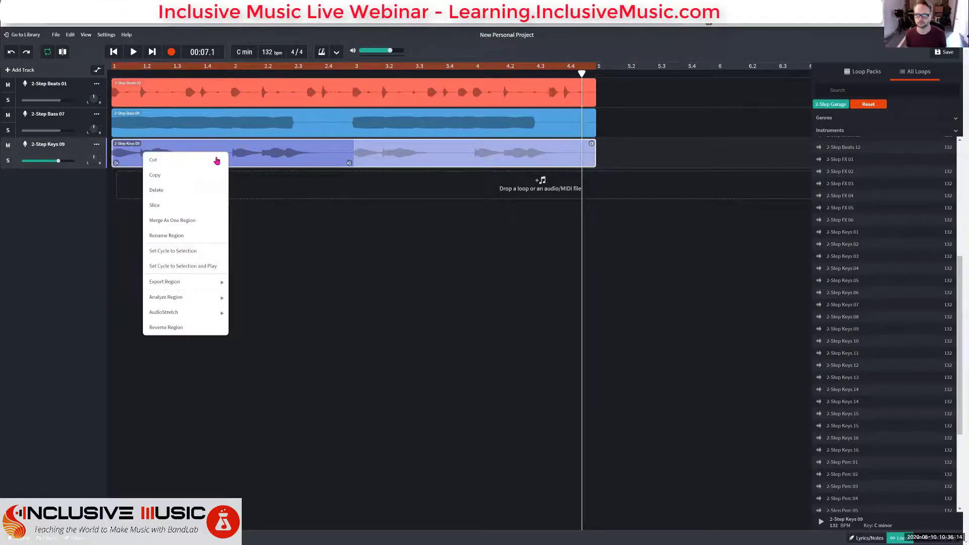
left_click(173, 192)
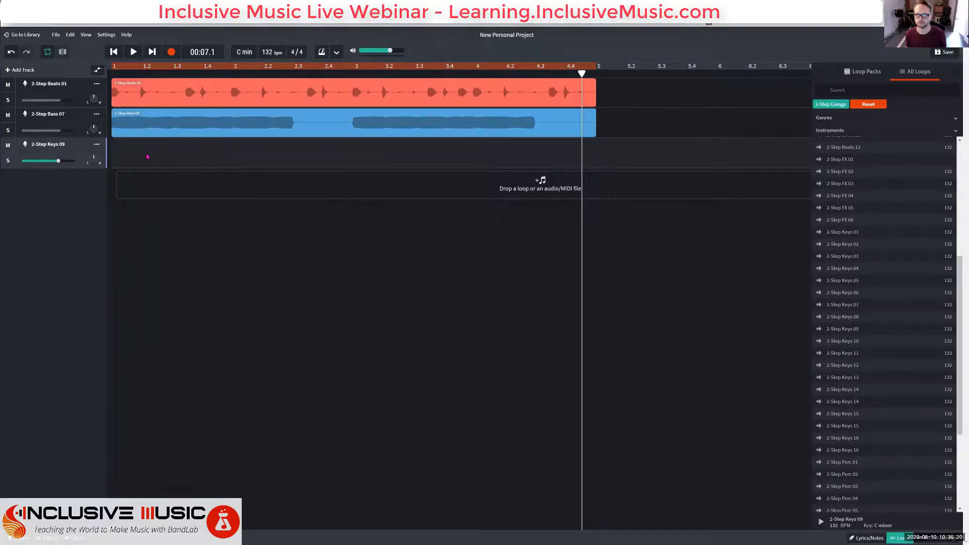
left_click(96, 145)
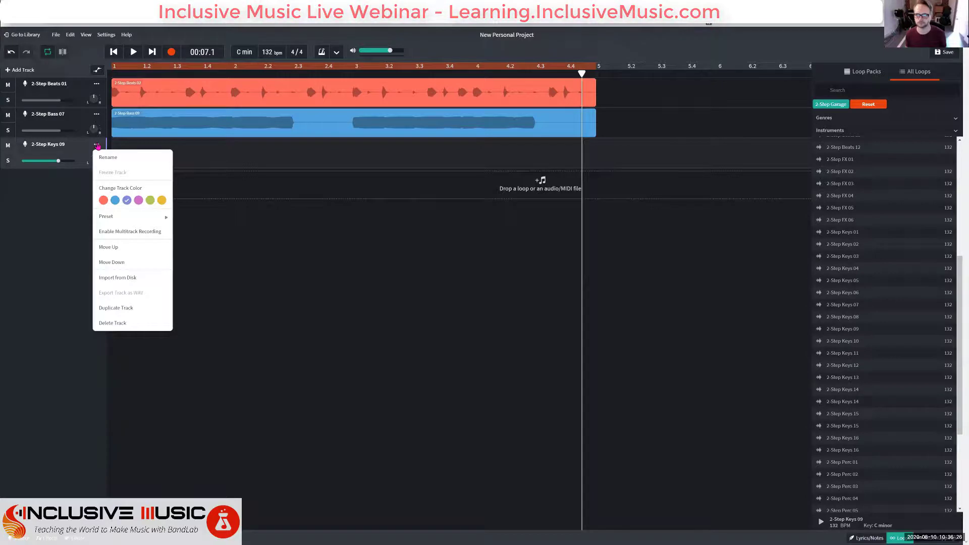
left_click(116, 324)
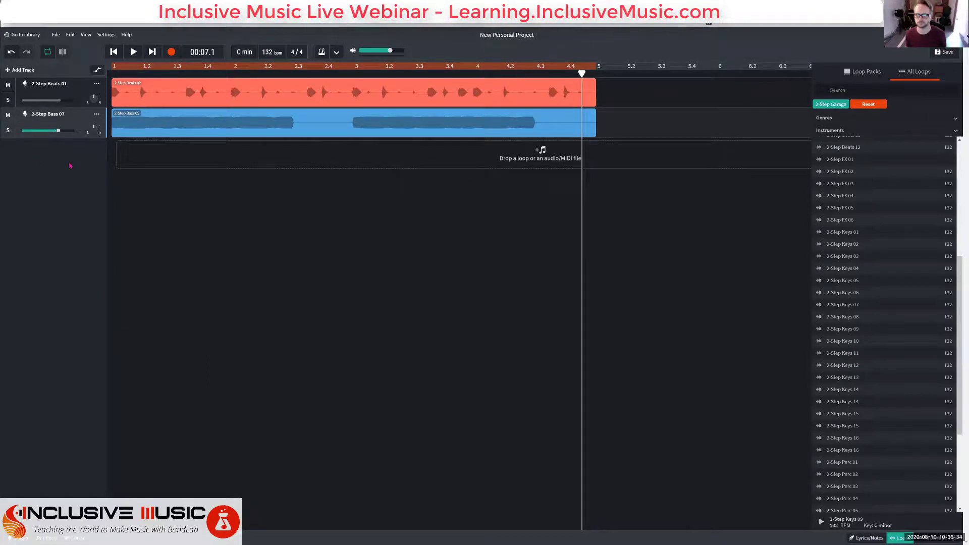
left_click(11, 53)
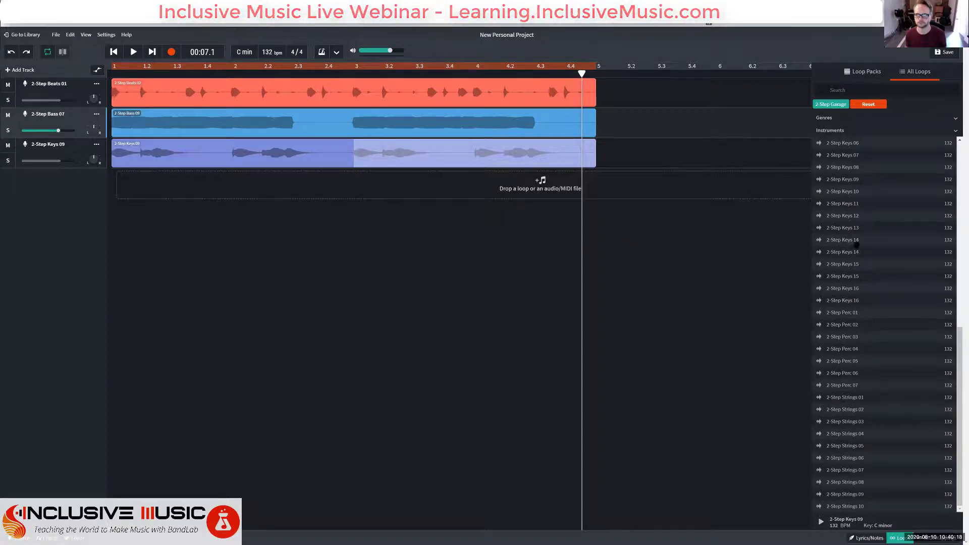
scroll(857, 244, "up", 5)
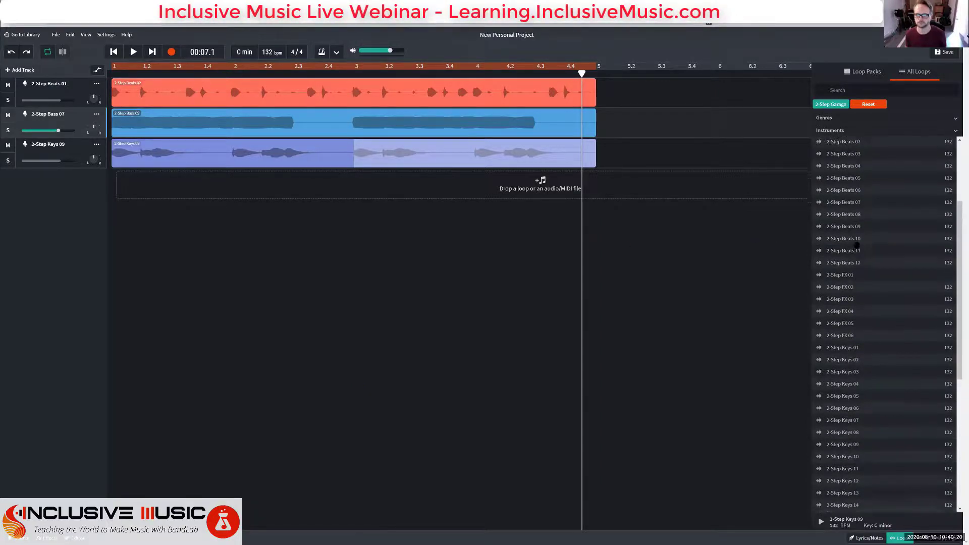
scroll(856, 245, "down", 5)
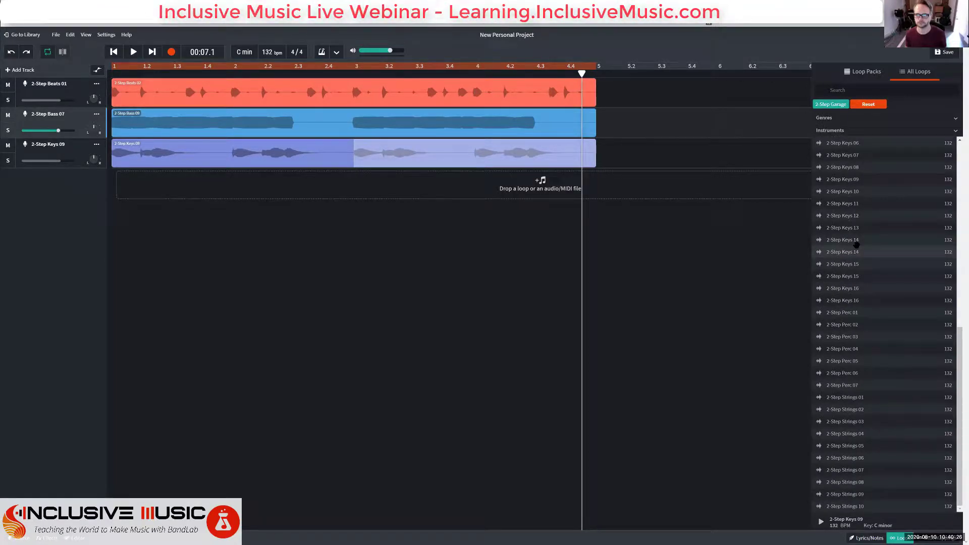
right_click(713, 311)
left_click(672, 285)
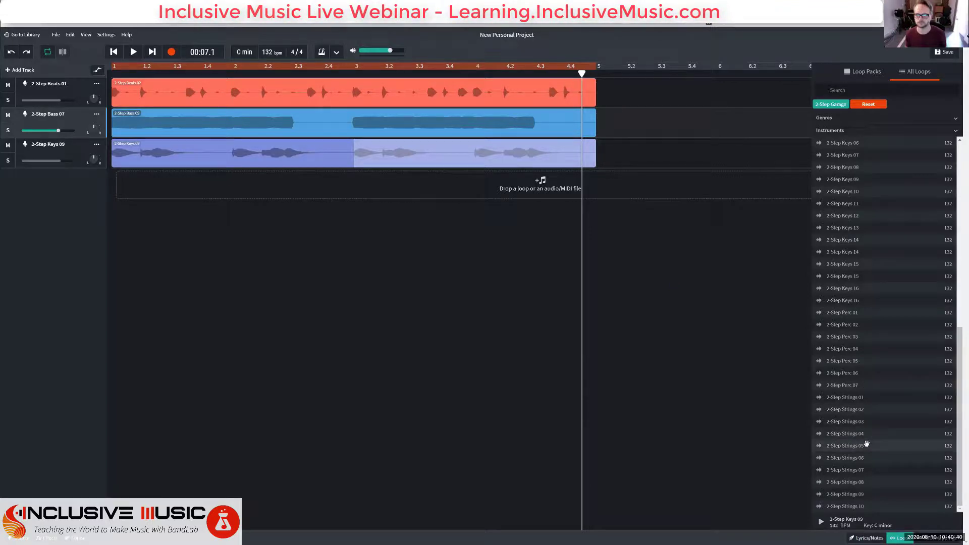
Audition the 2-Step Strings 01 loop and add it on a new track starting at bar 1.
left_click(865, 398)
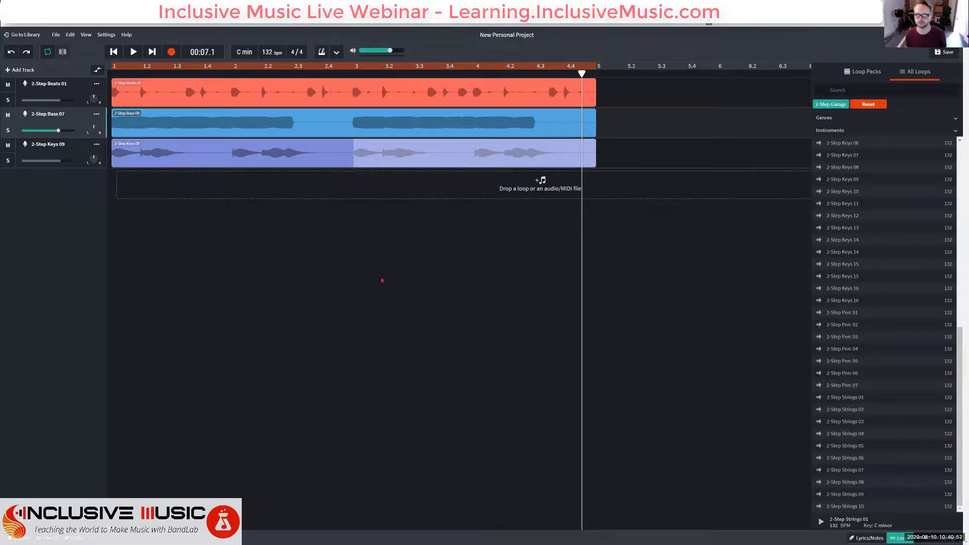
left_click_drag(850, 397, 183, 185)
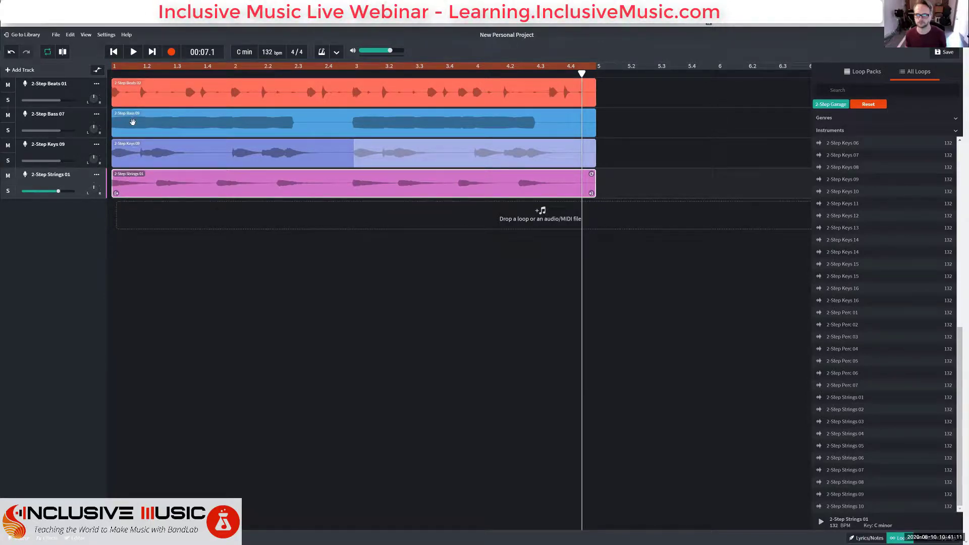
Play the beat, bass, keys and strings loops together from the start and pause playback.
left_click(133, 53)
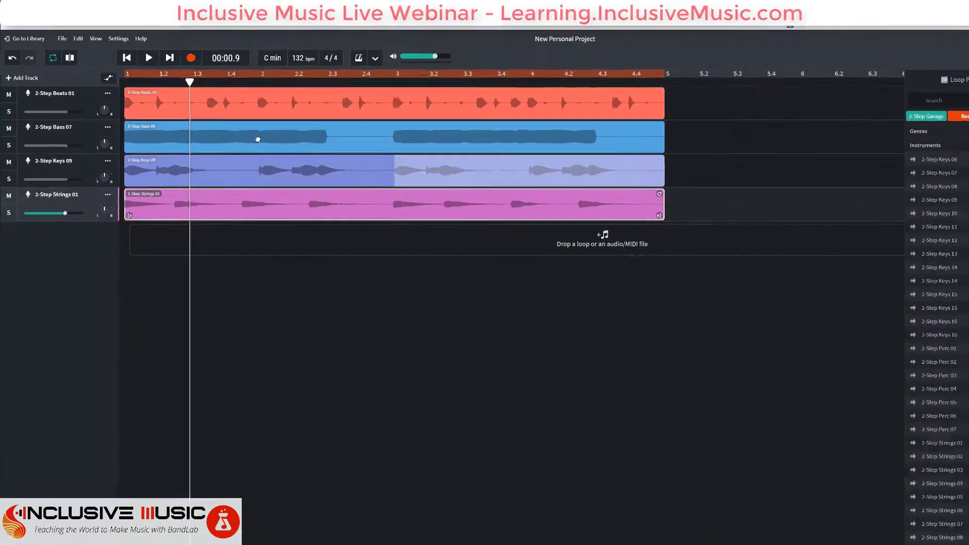
left_click(258, 139)
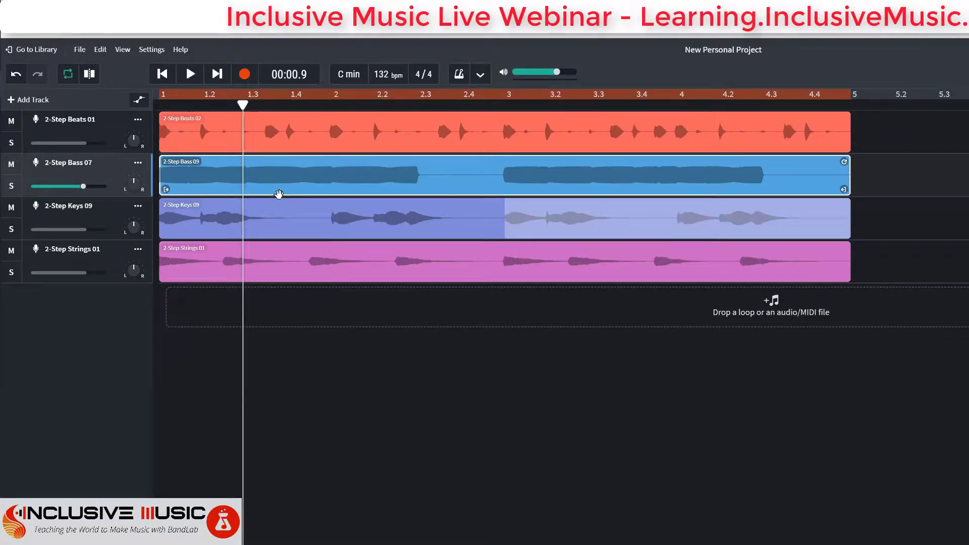
left_click(162, 76)
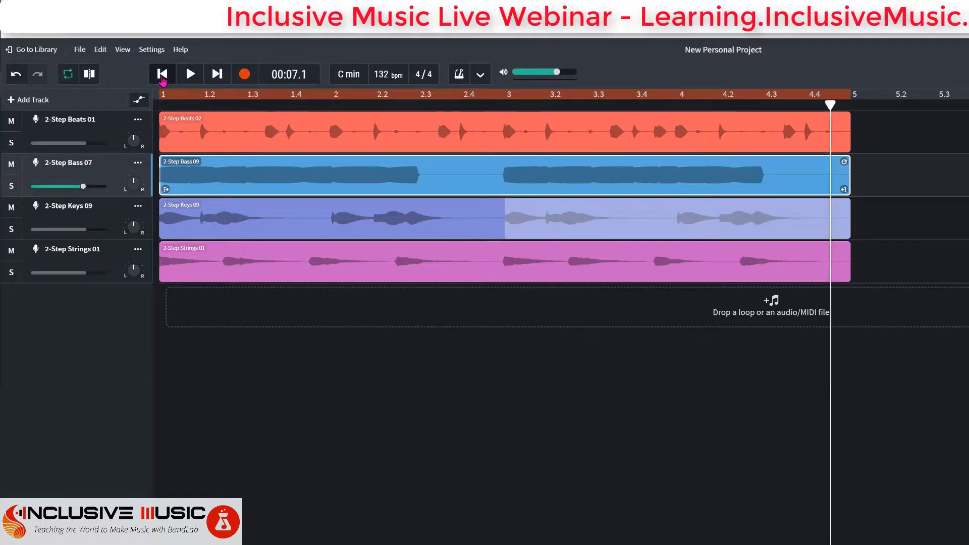
left_click(190, 75)
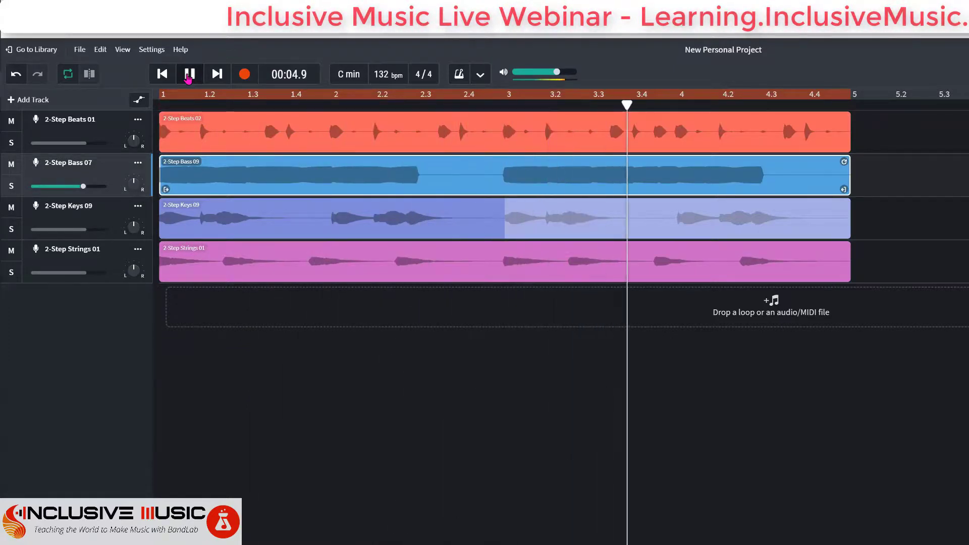
left_click(190, 74)
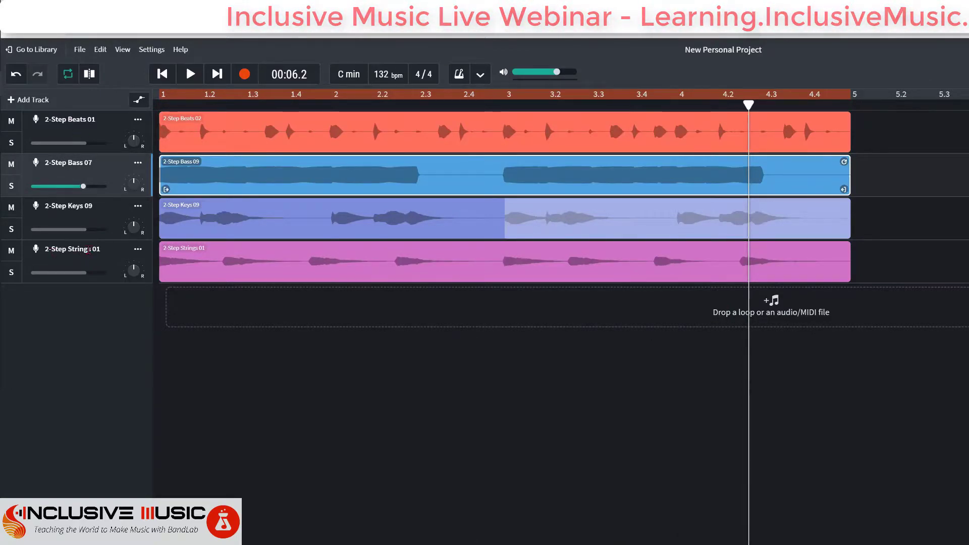
Raise the 2-Step Strings 01 track volume to +6.0 dB and pull it back slightly.
mouse_move(77, 276)
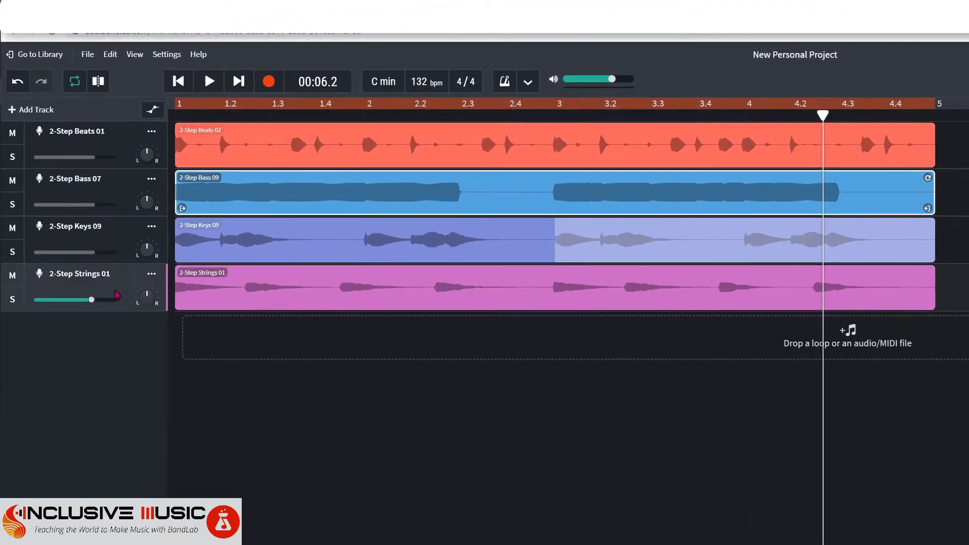
mouse_move(78, 303)
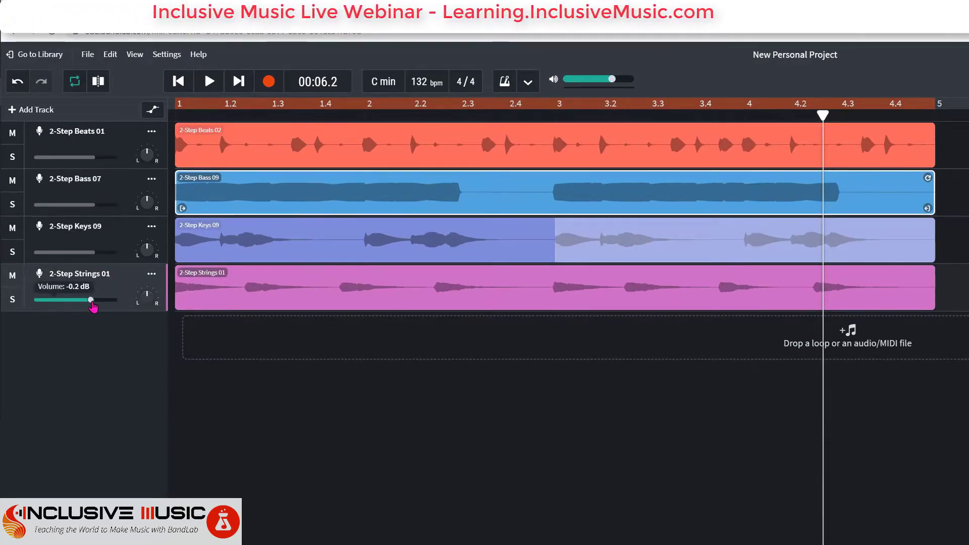
left_click_drag(93, 302, 115, 305)
mouse_move(115, 305)
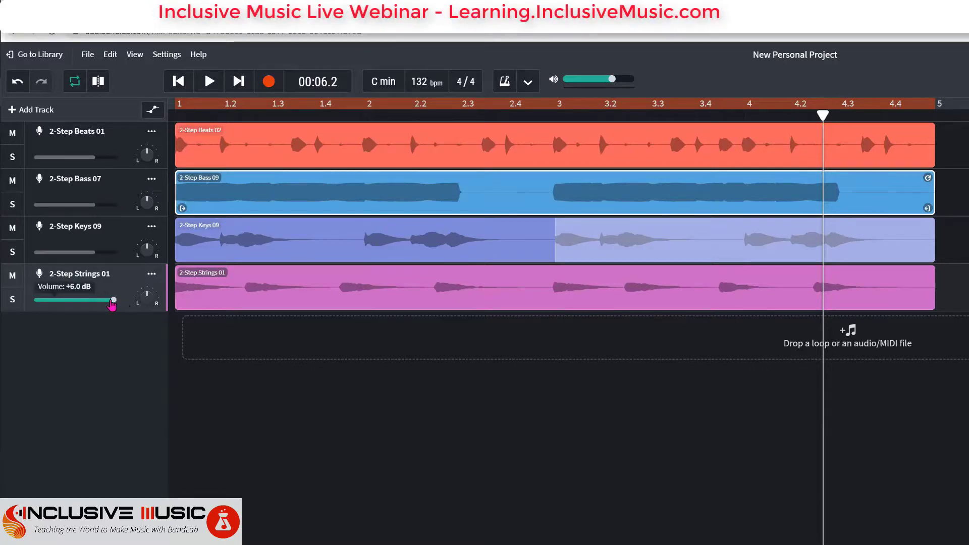
left_click_drag(112, 306, 107, 307)
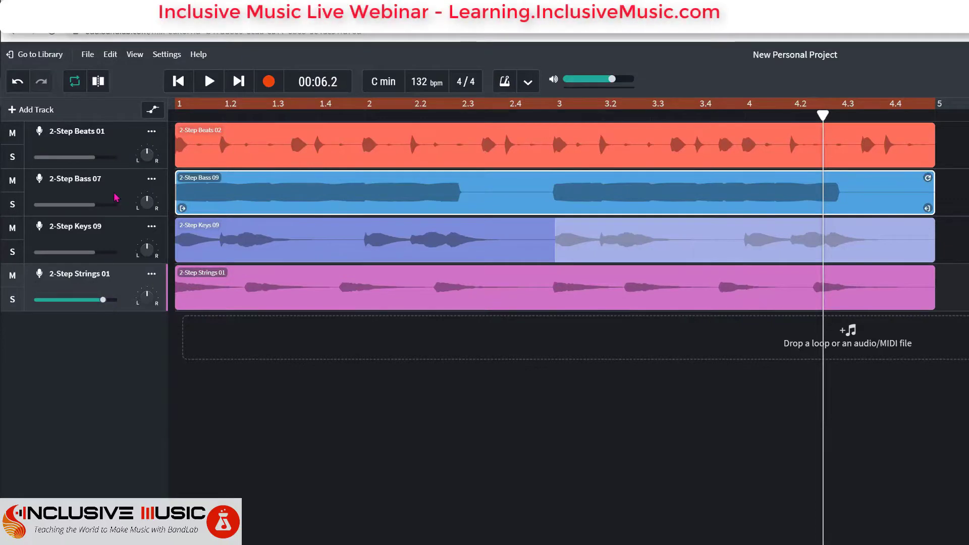
Lower the 2-Step Bass 07 track volume slightly below 0 dB and play the mix briefly.
left_click_drag(116, 204, 95, 209)
mouse_move(93, 207)
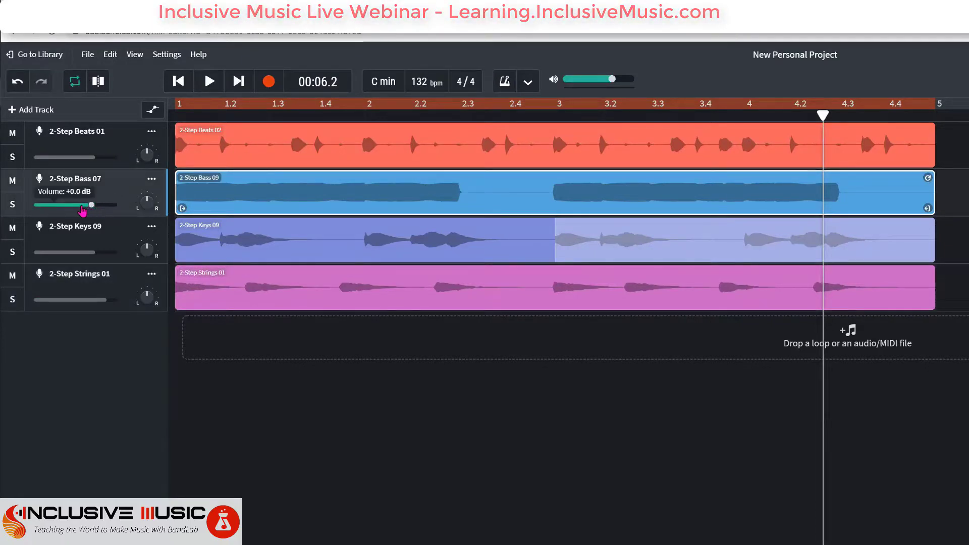
left_click(82, 205)
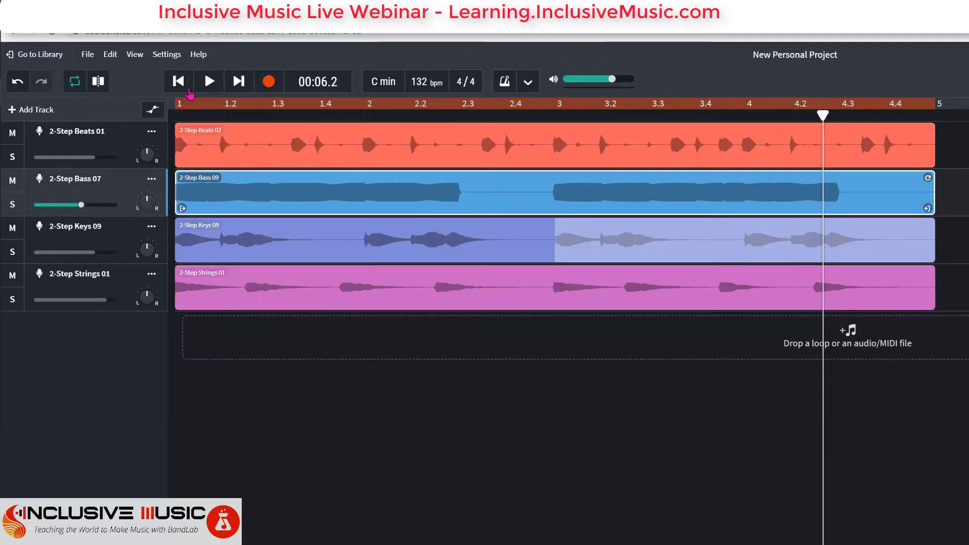
left_click(210, 81)
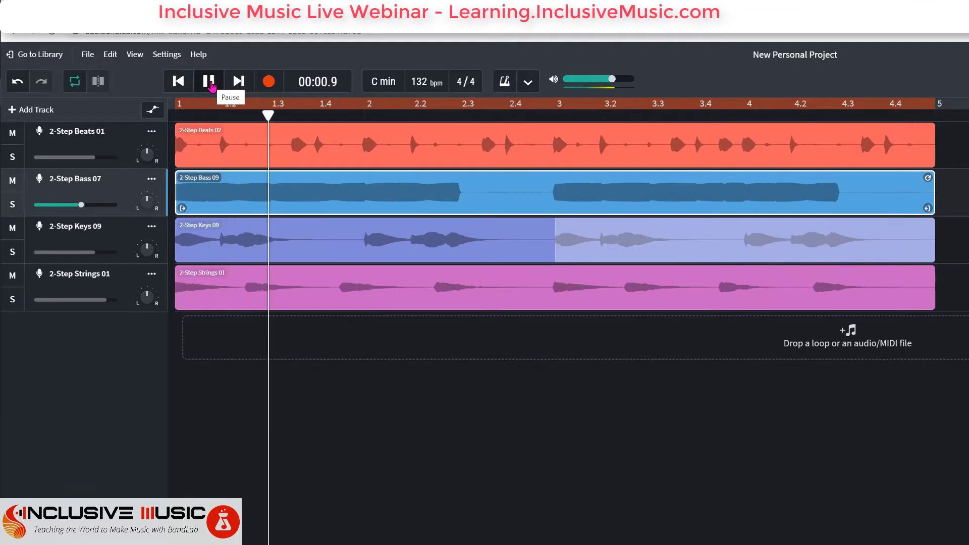
left_click(210, 83)
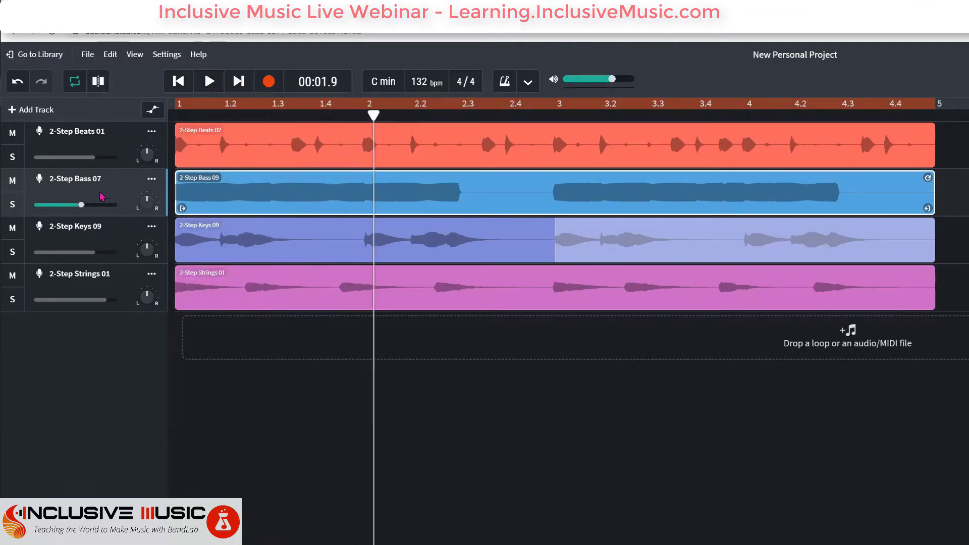
Set the 2-Step Bass 07 track volume to -5.5 dB and the 2-Step Strings 01 volume a little above +2.1 dB.
left_click_drag(83, 210, 78, 210)
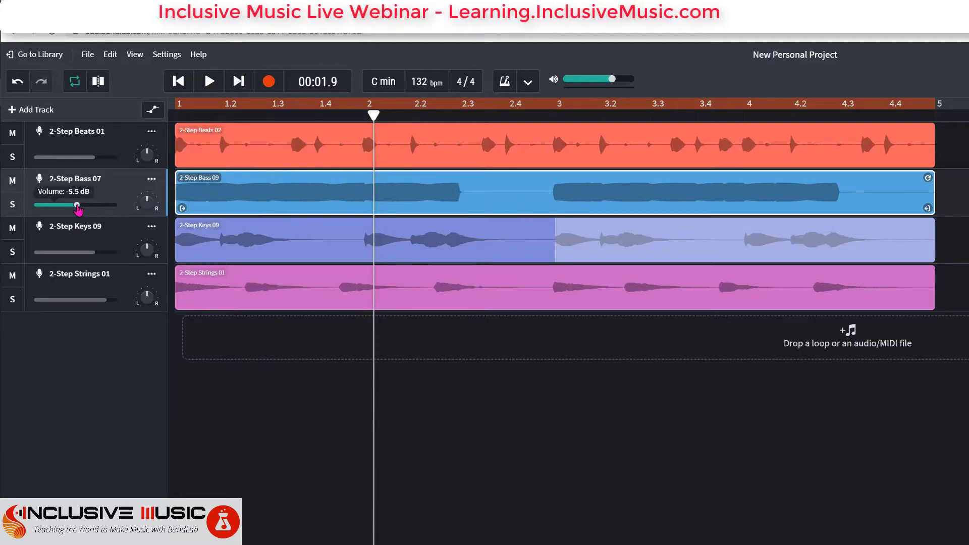
left_click(93, 300)
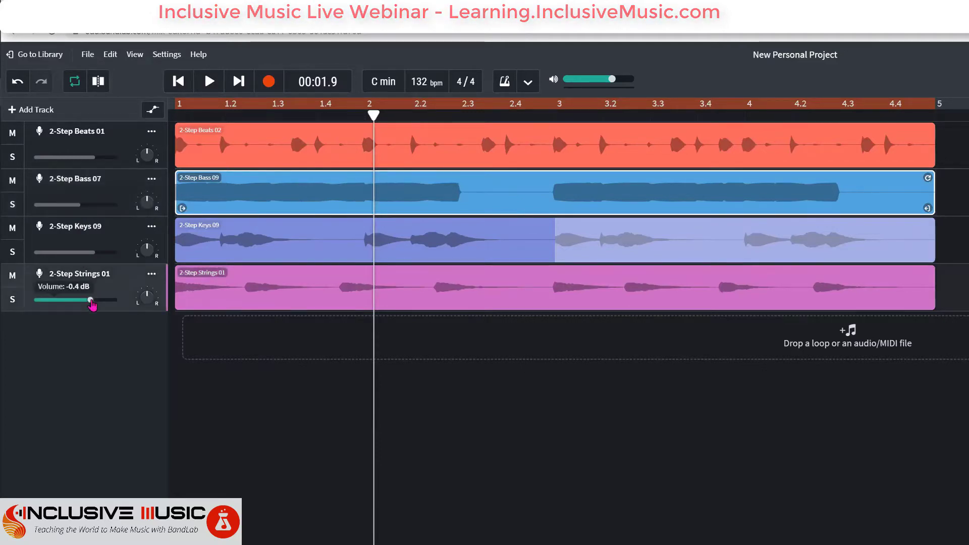
left_click_drag(91, 305, 101, 306)
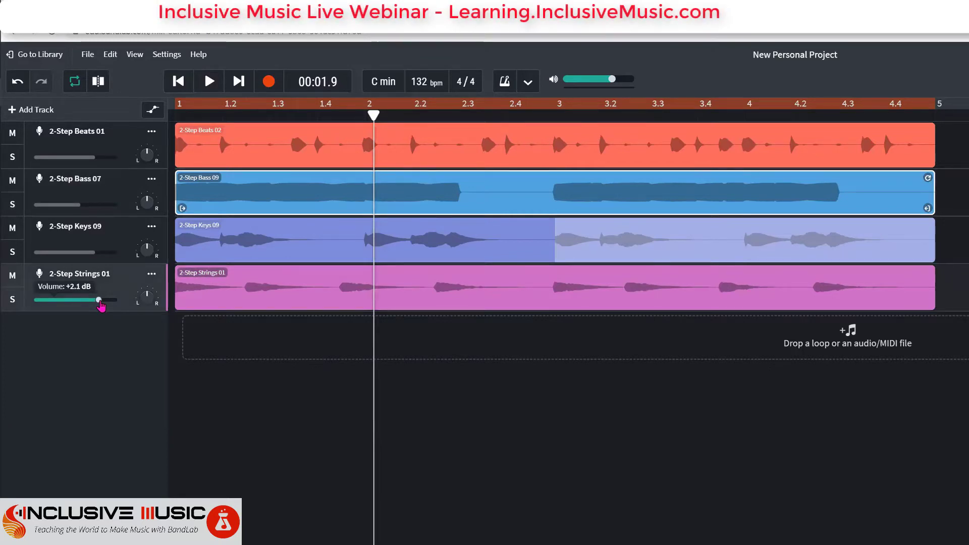
left_click(107, 302)
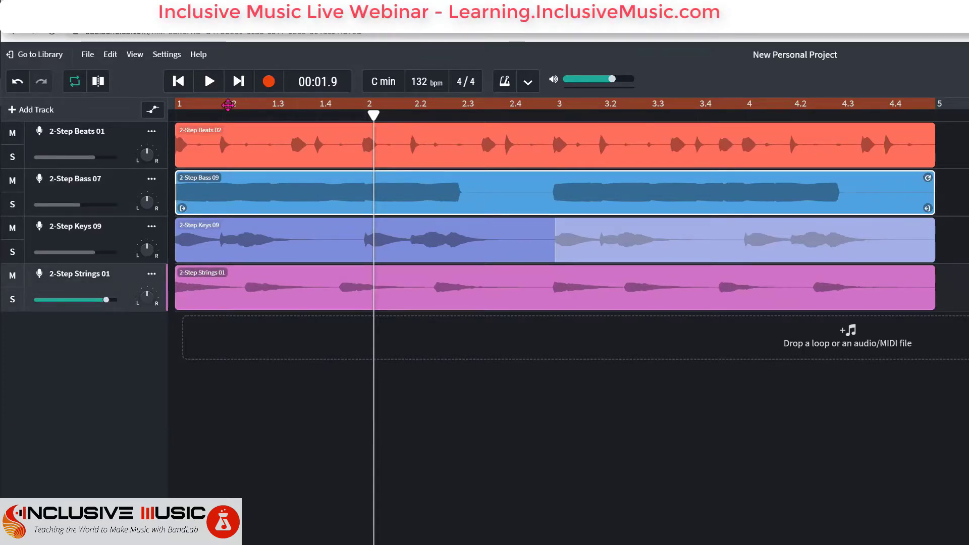
Play the rebalanced four-track mix and pause playback.
left_click(209, 81)
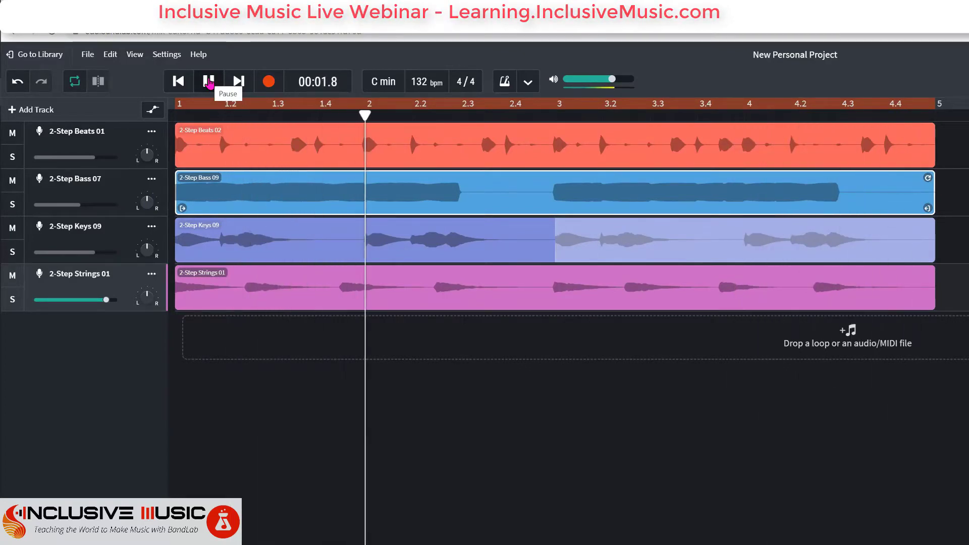
left_click(209, 82)
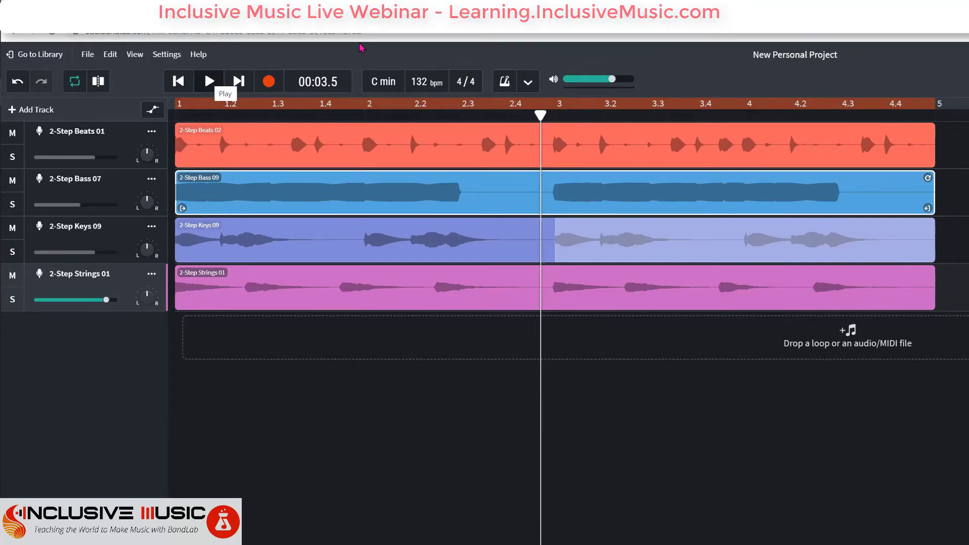
Rename the project as "2 step First song" followed by the creator's first name.
left_click(803, 57)
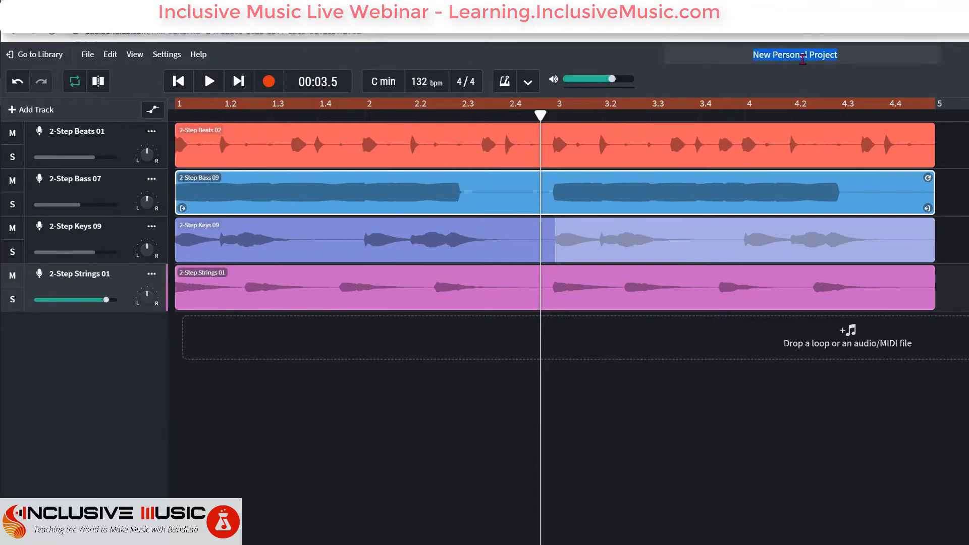
key("BackSpace")
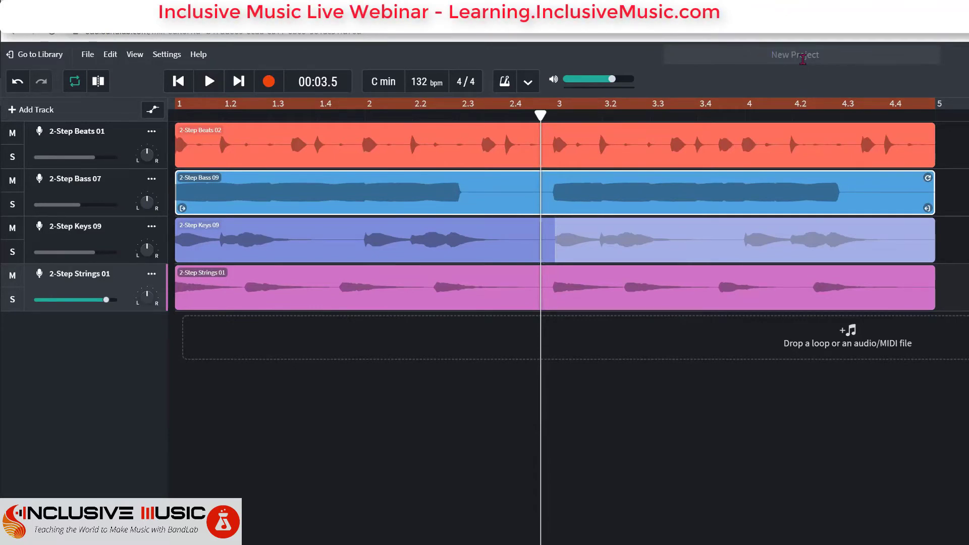
type("2 step First song")
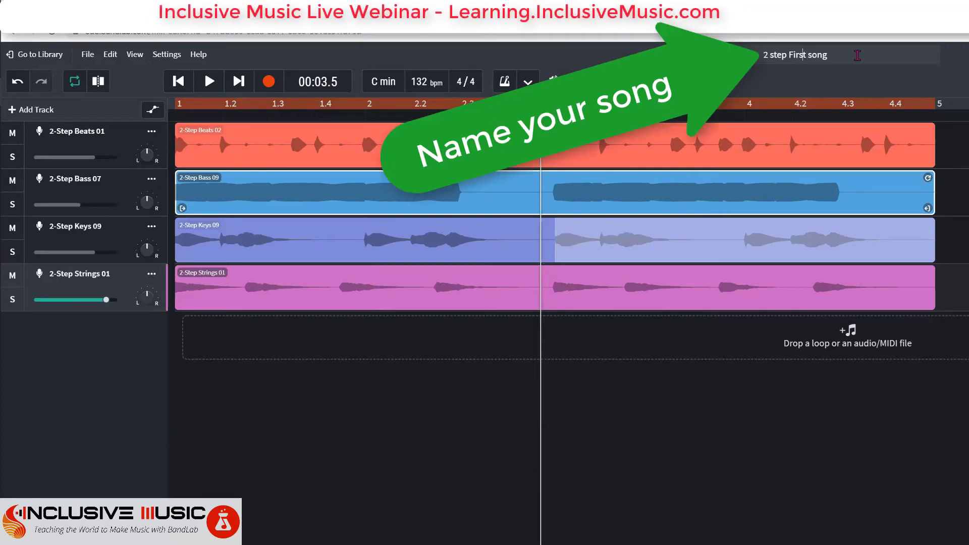
type(" Phil")
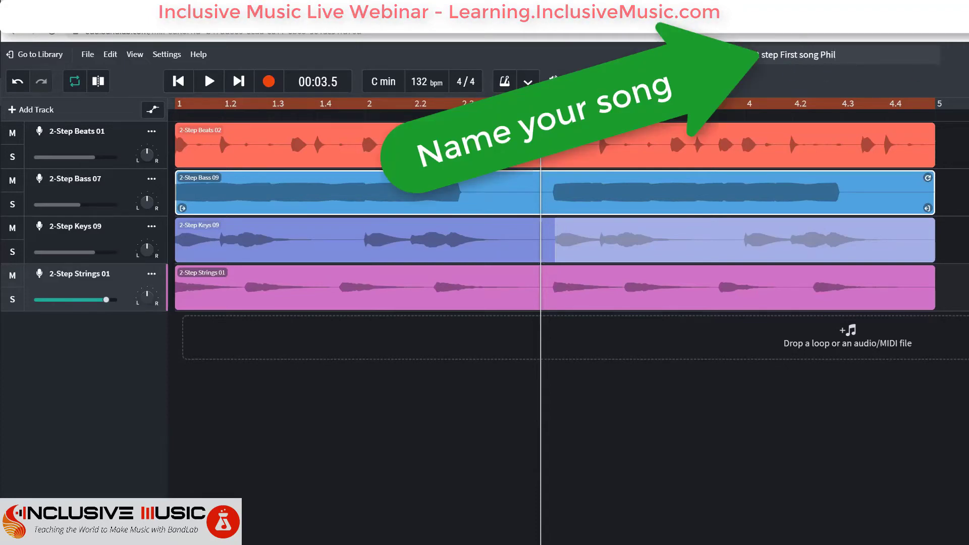
key("Return")
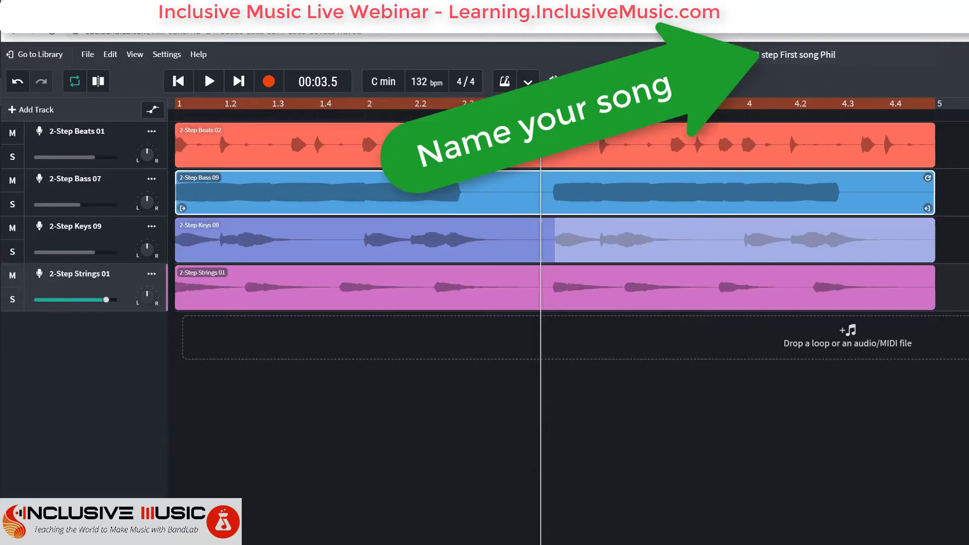